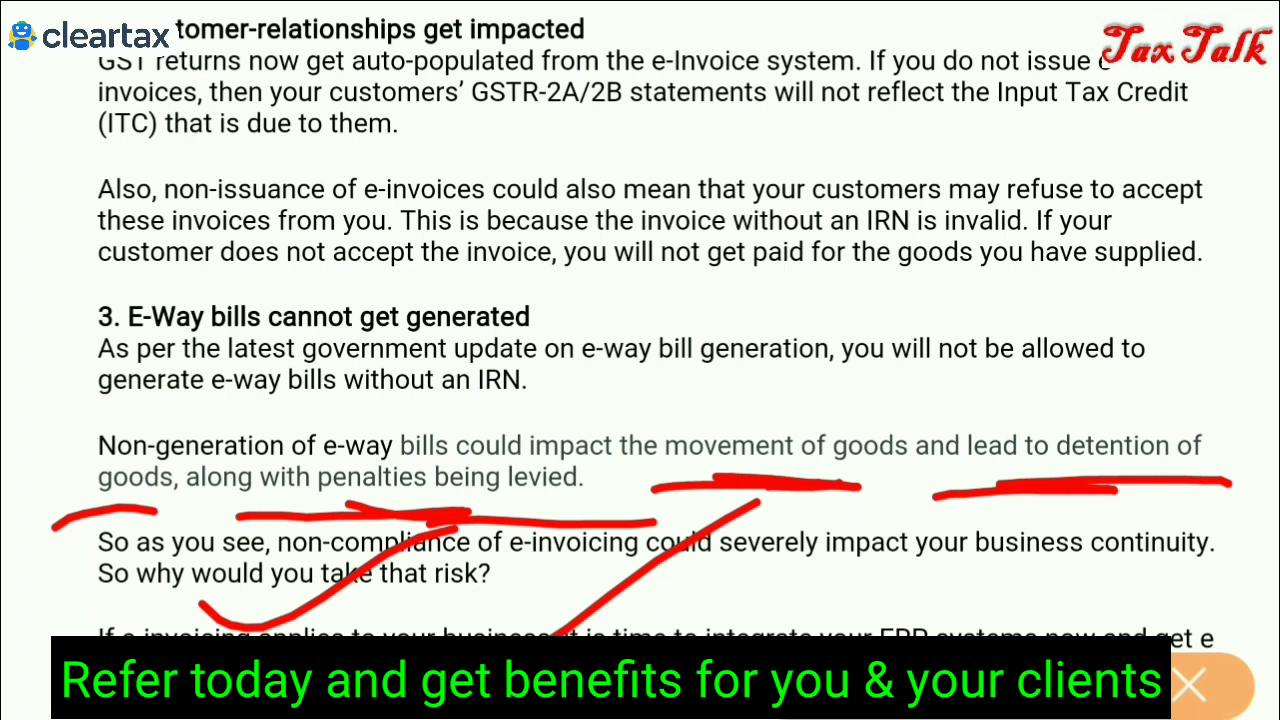
# Move from the ClearTax e-invoicing article to Tally.ERP 9's Gateway of Tally Company Info menu
pyautogui.moveTo(278, 236); pyautogui.dragTo(414, 180)
pyautogui.moveTo(470, 250)
pyautogui.mouseDown()
pyautogui.moveTo(600, 135)
pyautogui.moveTo(625, 290)
pyautogui.mouseUp()
pyautogui.moveTo(800, 165); pyautogui.dragTo(697, 338)
pyautogui.moveTo(498, 450)
pyautogui.mouseDown()
pyautogui.moveTo(572, 414)
pyautogui.moveTo(880, 385)
pyautogui.moveTo(666, 478)
pyautogui.mouseUp()
pyautogui.moveTo(245, 222); pyautogui.dragTo(370, 545)
pyautogui.moveTo(405, 190); pyautogui.dragTo(870, 128)
pyautogui.moveTo(866, 135); pyautogui.dragTo(690, 460)
pyautogui.moveTo(376, 481); pyautogui.dragTo(560, 478)
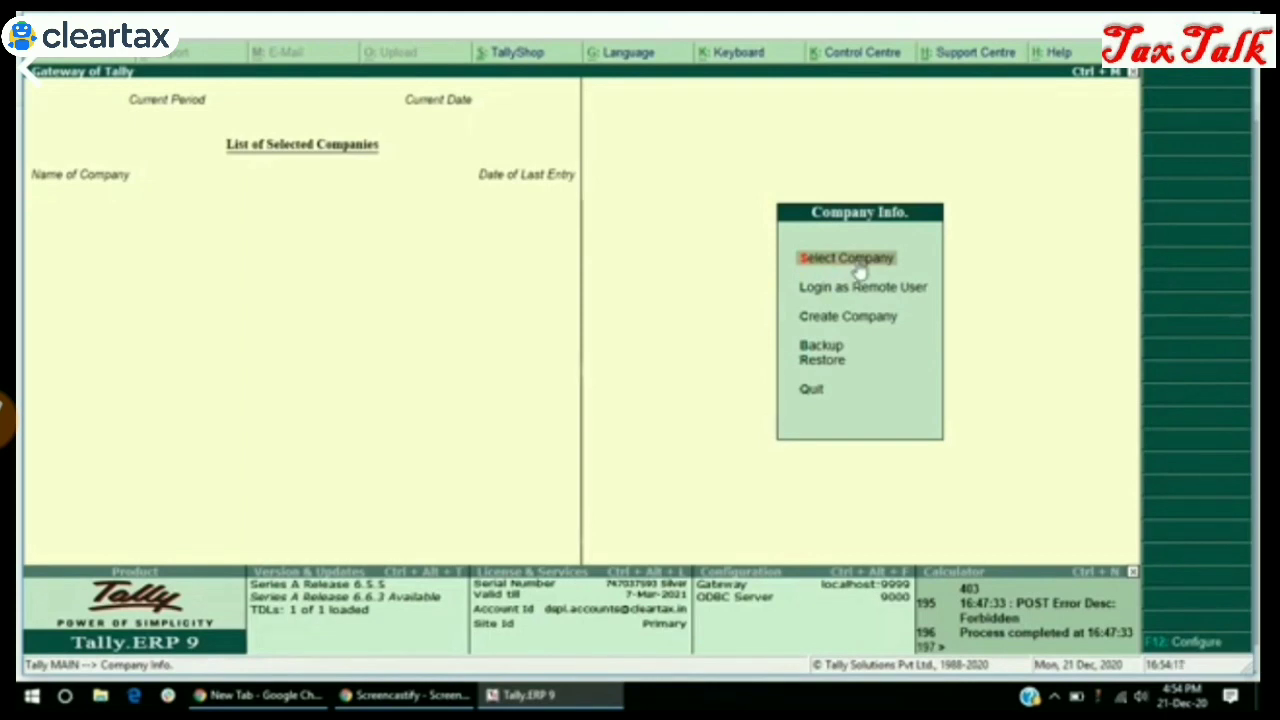
# Load the ClearTax Einvoice Test company and open the ClEar Tax e-Invoice options
pyautogui.click(857, 263)
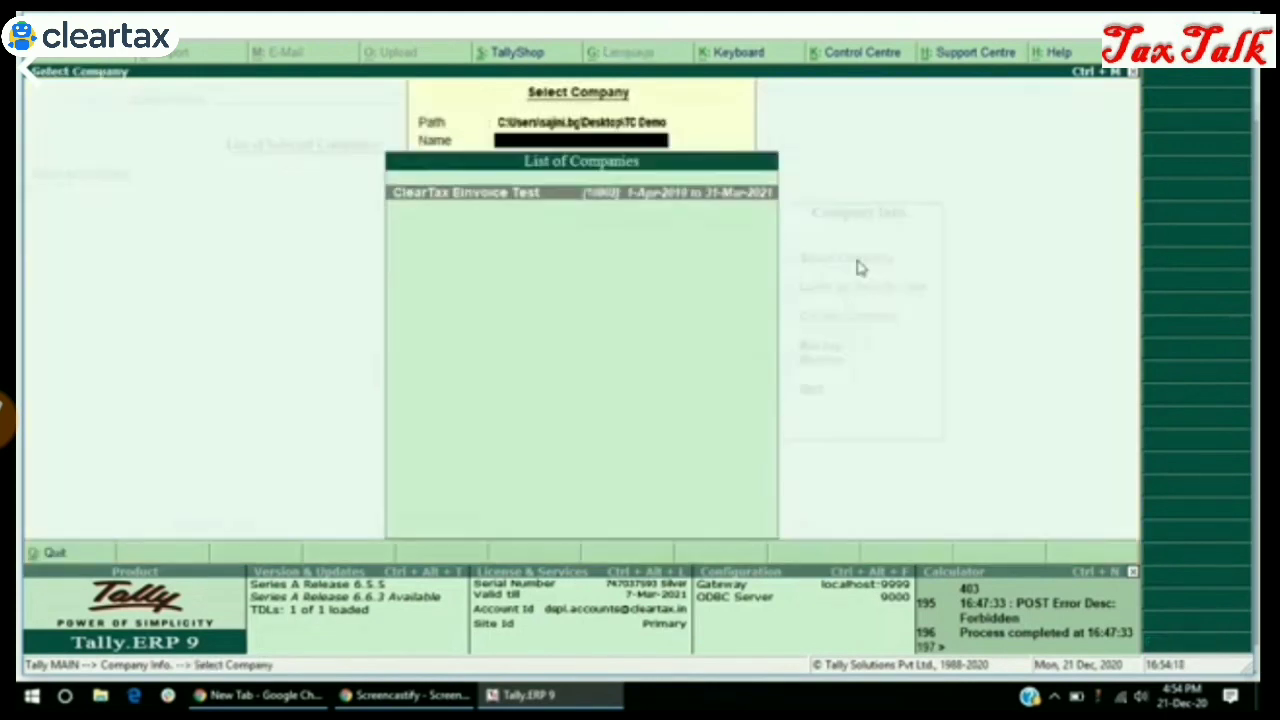
pyautogui.click(528, 203)
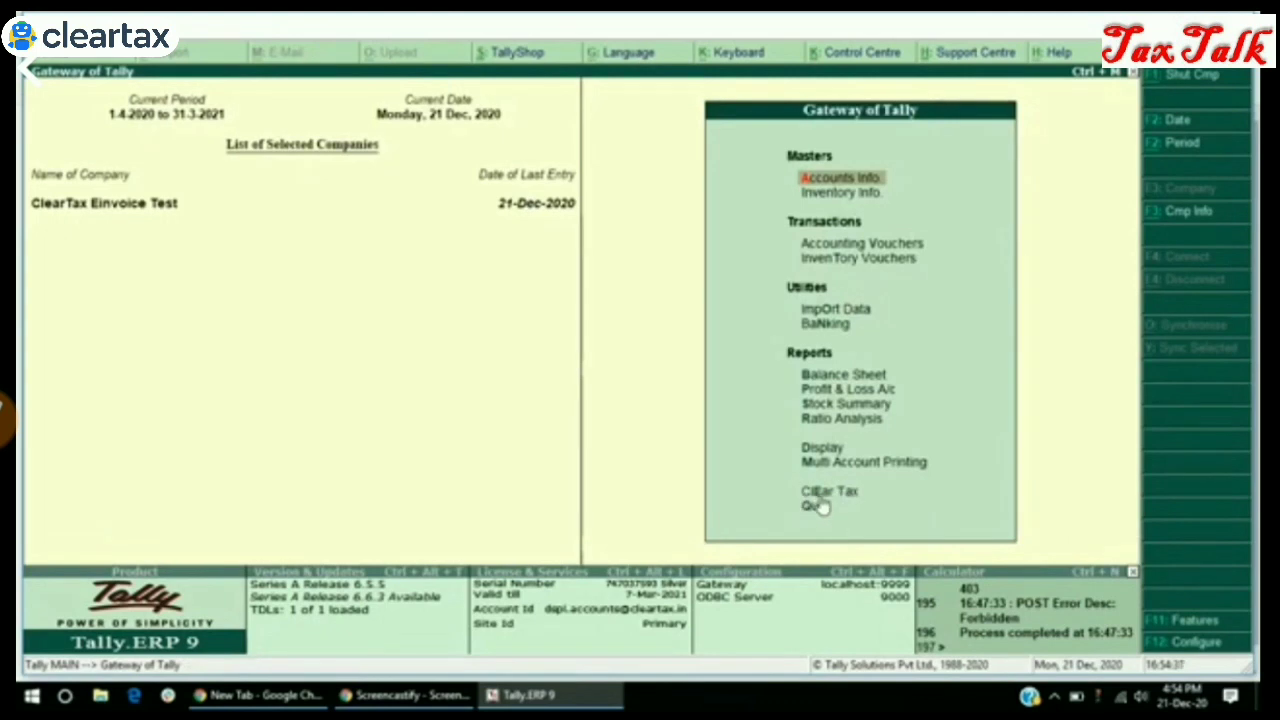
pyautogui.press('Down')
pyautogui.press('Down')
pyautogui.press('Down')
pyautogui.press('Down')
pyautogui.press('Down')
pyautogui.press('Down')
pyautogui.press('Down')
pyautogui.press('Down')
pyautogui.press('Down')
pyautogui.press('Down')
pyautogui.press('Down')
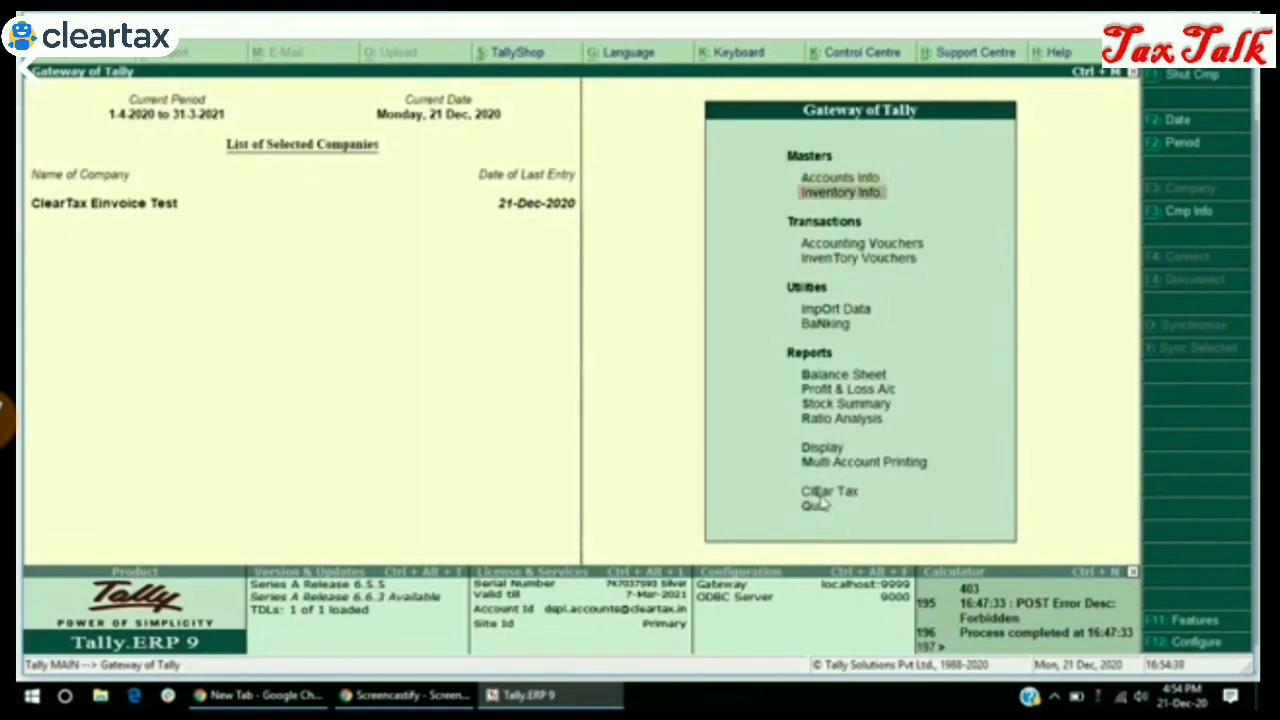
pyautogui.press('Down')
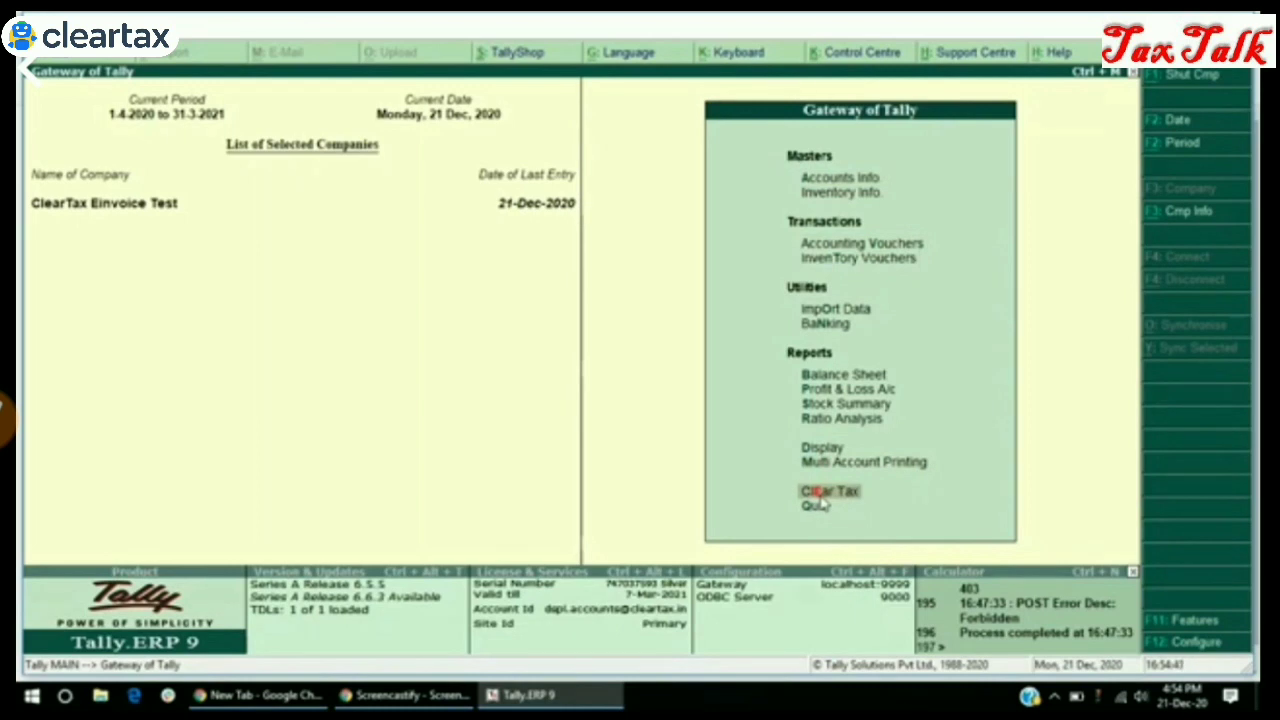
pyautogui.press('Return')
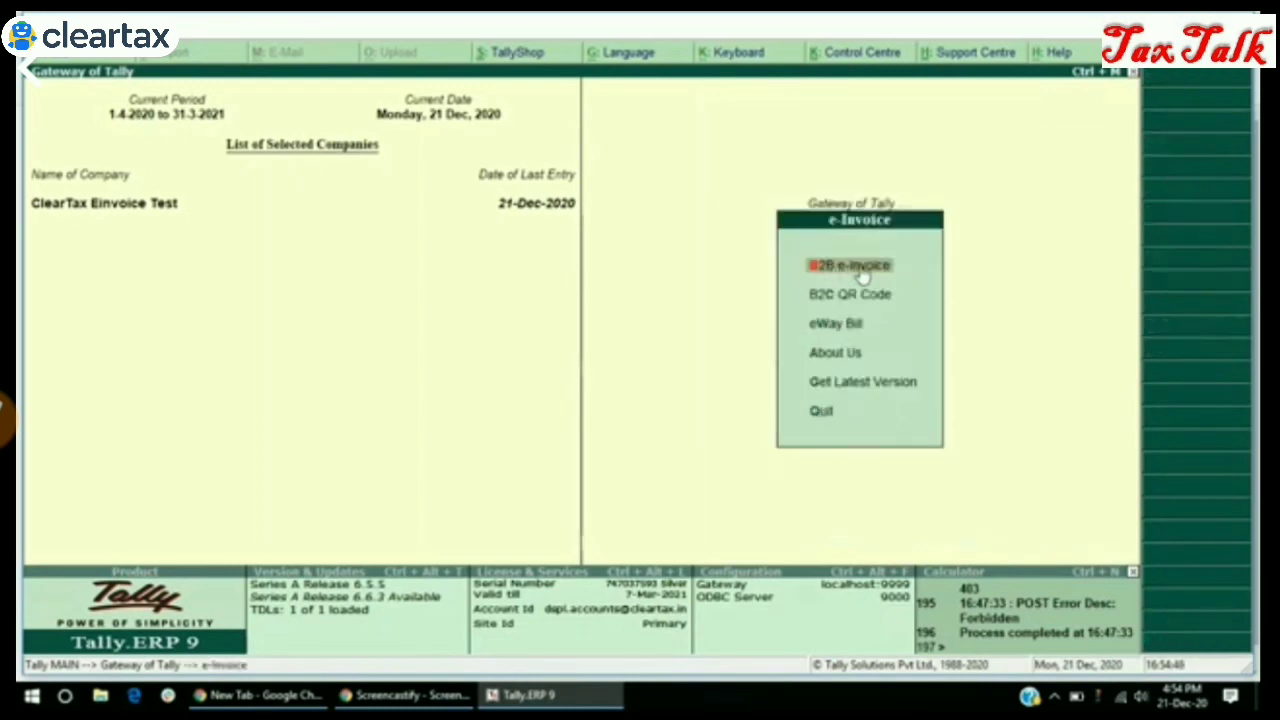
# Review the B2B e-Invoice Register down to voucher SLS/20-21/105, then close it
pyautogui.click(862, 277)
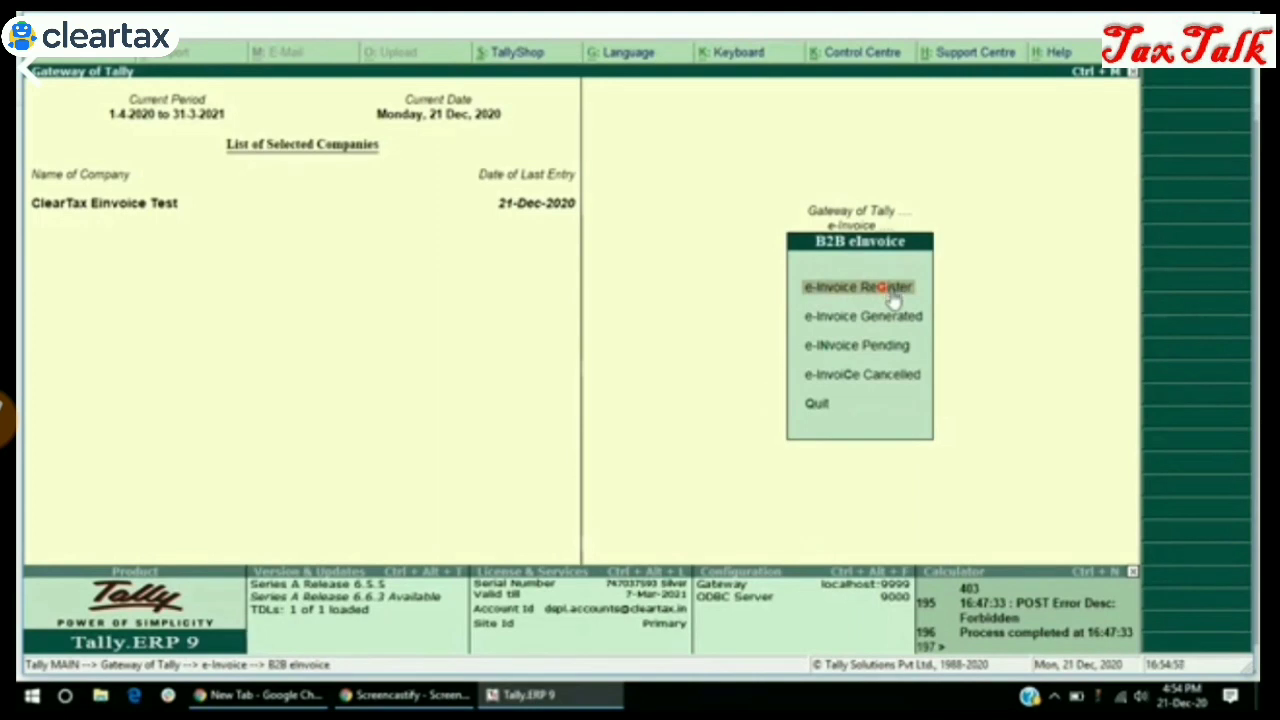
pyautogui.click(893, 293)
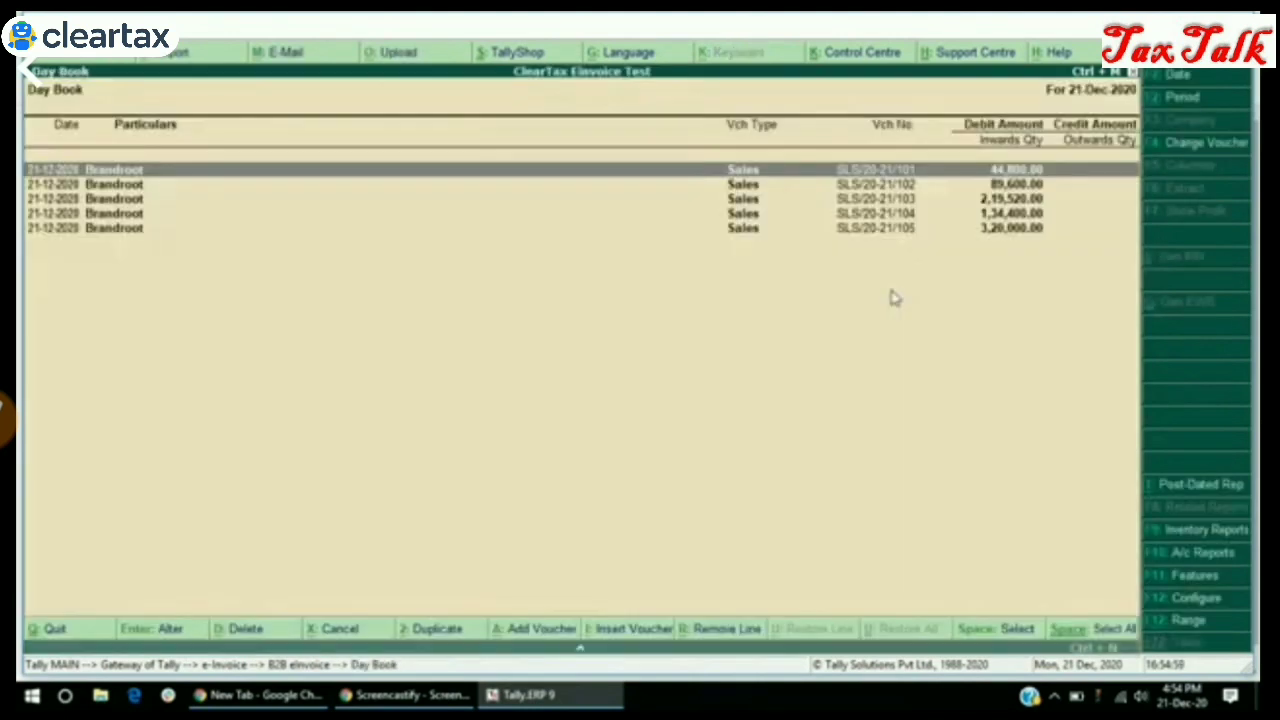
pyautogui.press('Down')
pyautogui.press('Down')
pyautogui.press('Down')
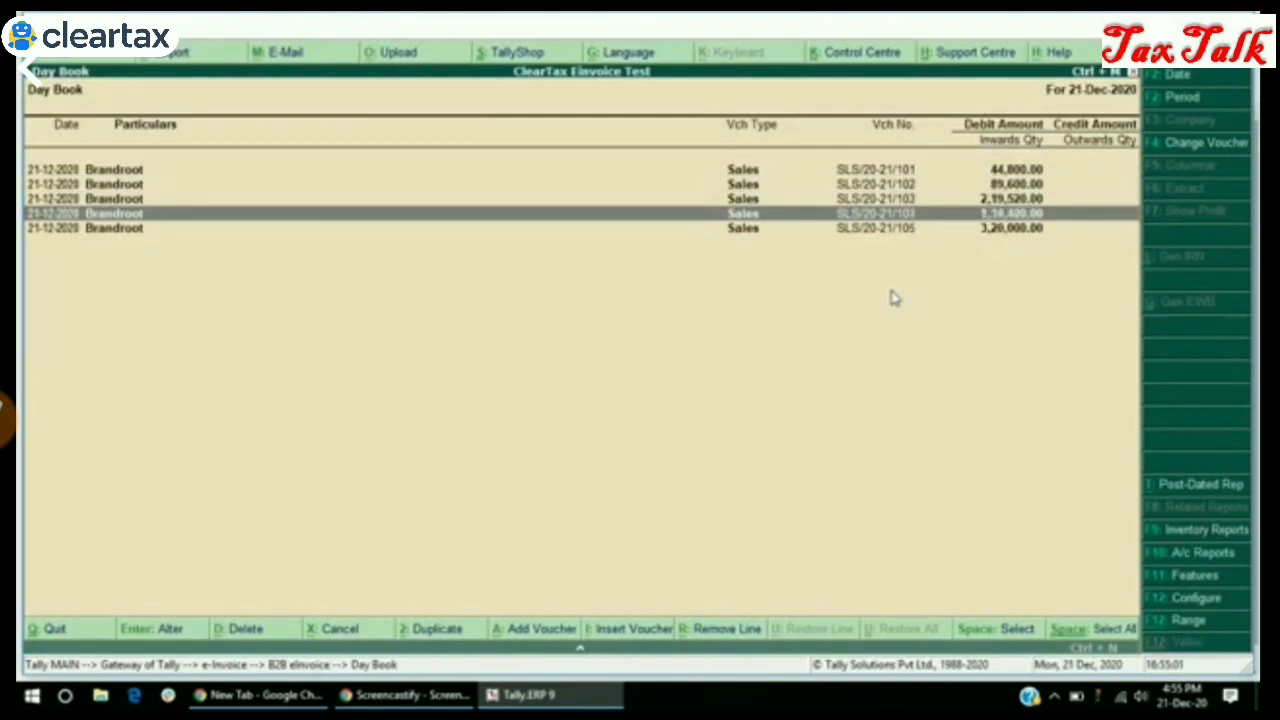
pyautogui.press('Down')
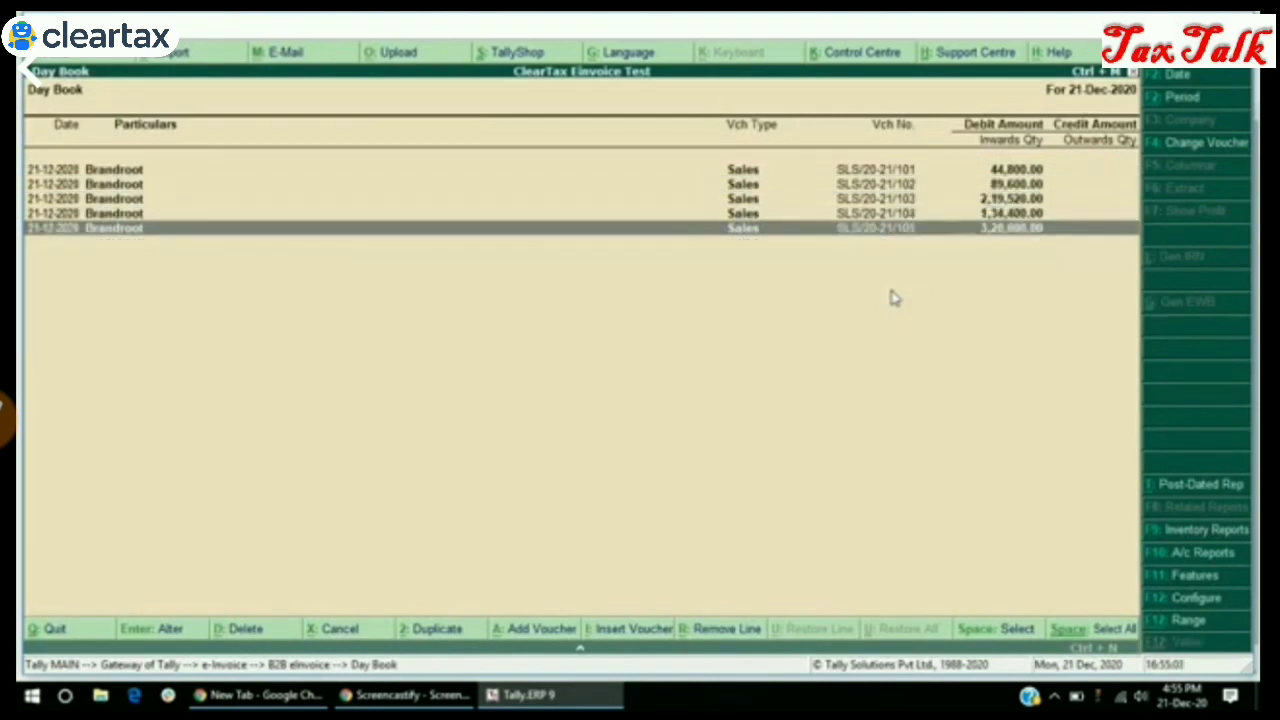
pyautogui.press('Escape')
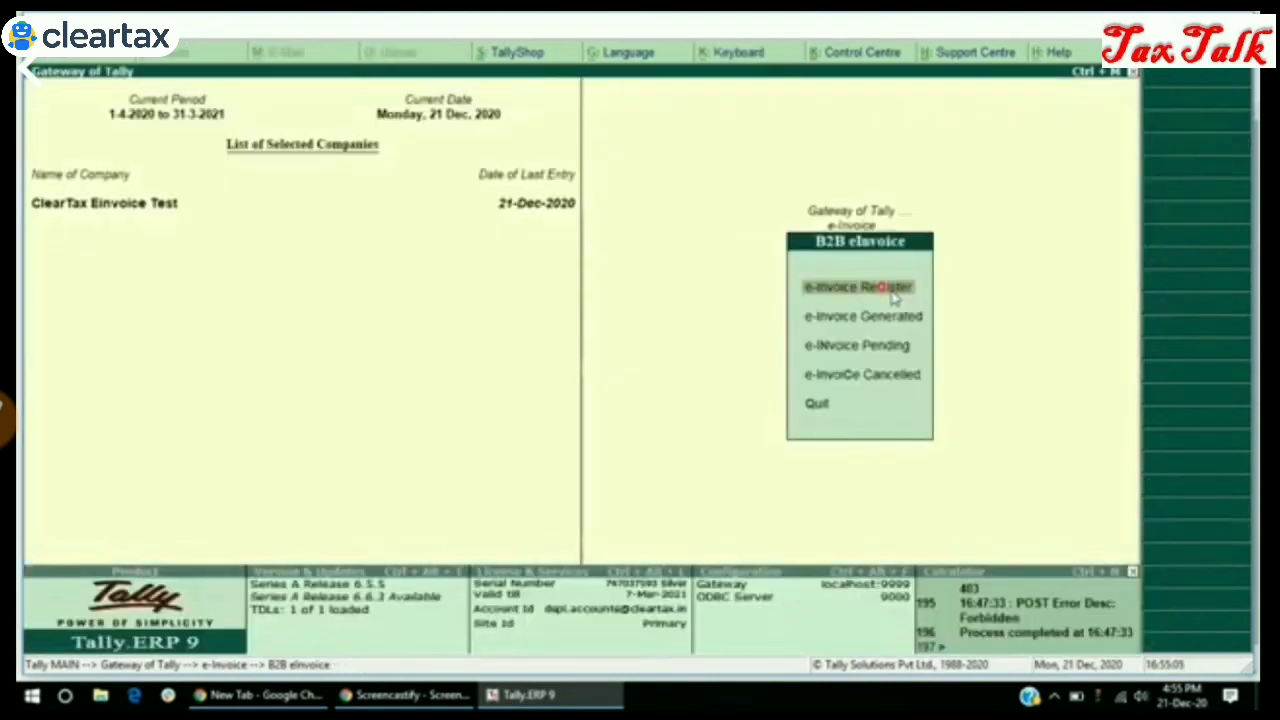
# Open the e-Invoice Pending report listing vouchers SLS/20-21/101 to SLS/20-21/105
pyautogui.press('Down')
pyautogui.press('Down')
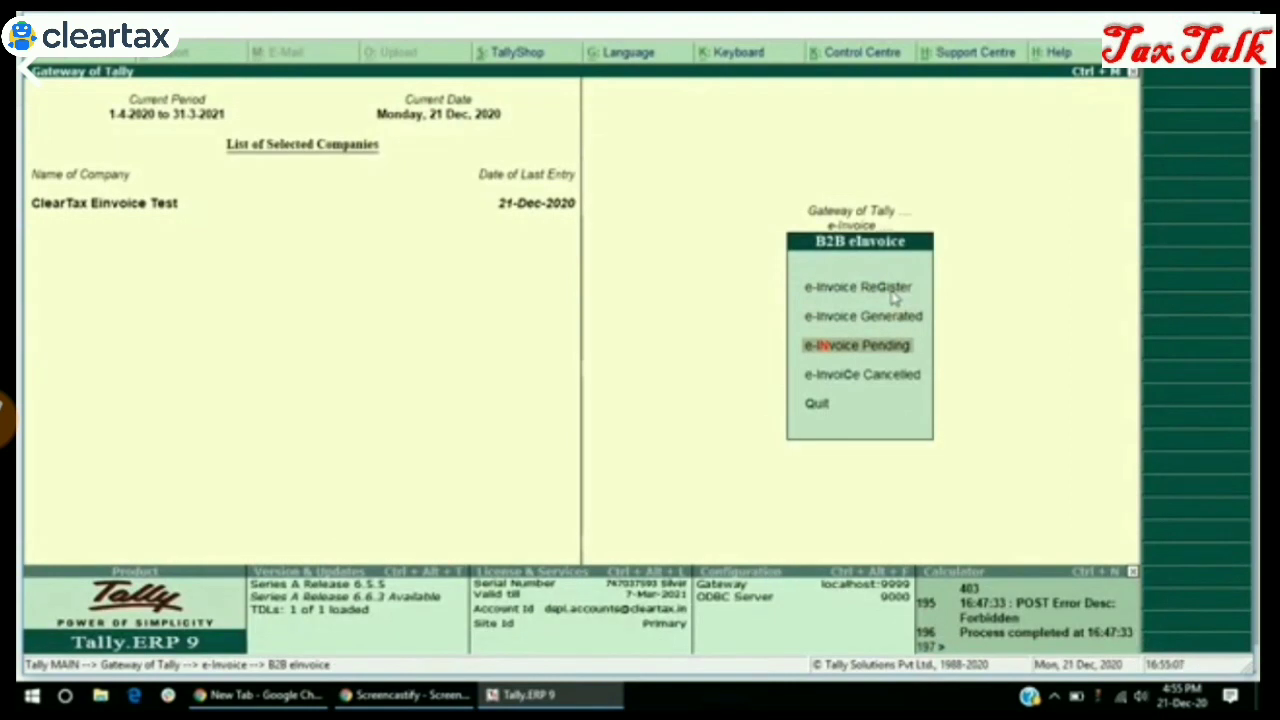
pyautogui.click(895, 358)
pyautogui.press('Down')
pyautogui.press('Down')
pyautogui.press('Down')
pyautogui.press('Down')
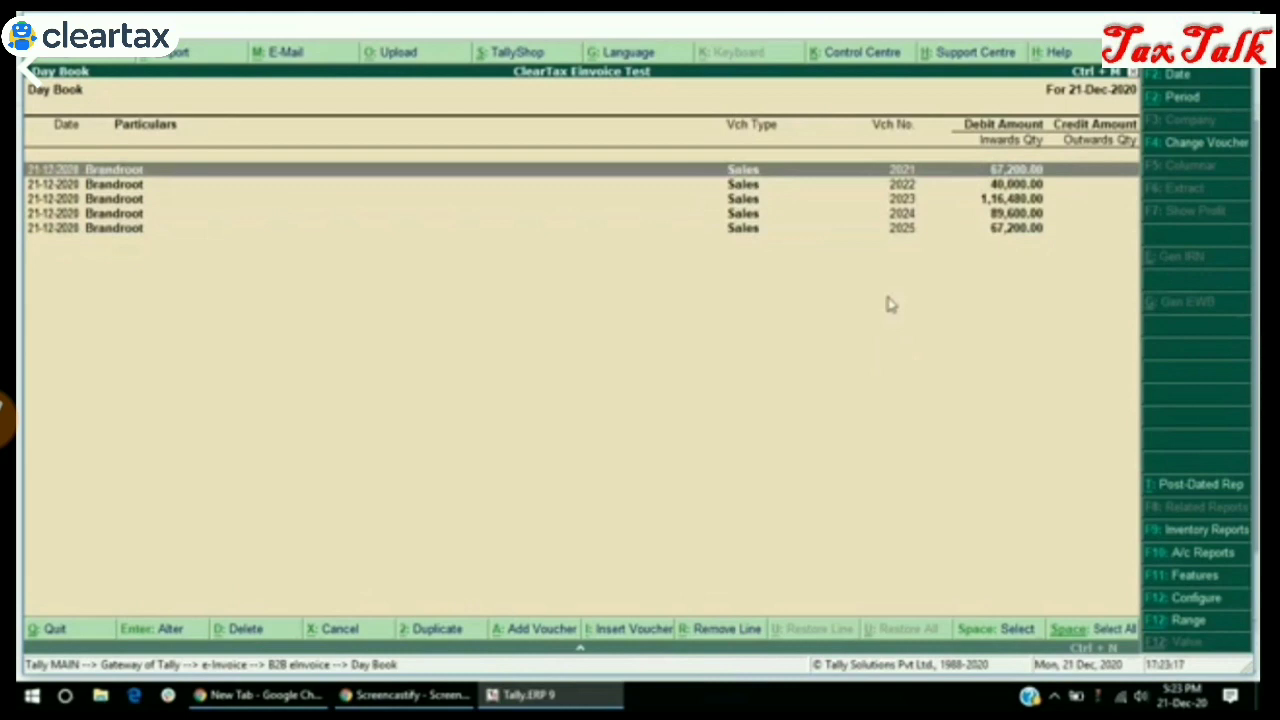
# Select all five pending vouchers 2021–2025 and run Gen IRN to upload them to ClearTax
pyautogui.press('Down')
pyautogui.press('Down')
pyautogui.press('Down')
pyautogui.press('Up')
pyautogui.press('Up')
pyautogui.press('Up')
pyautogui.hotkey('ctrl', 'space')
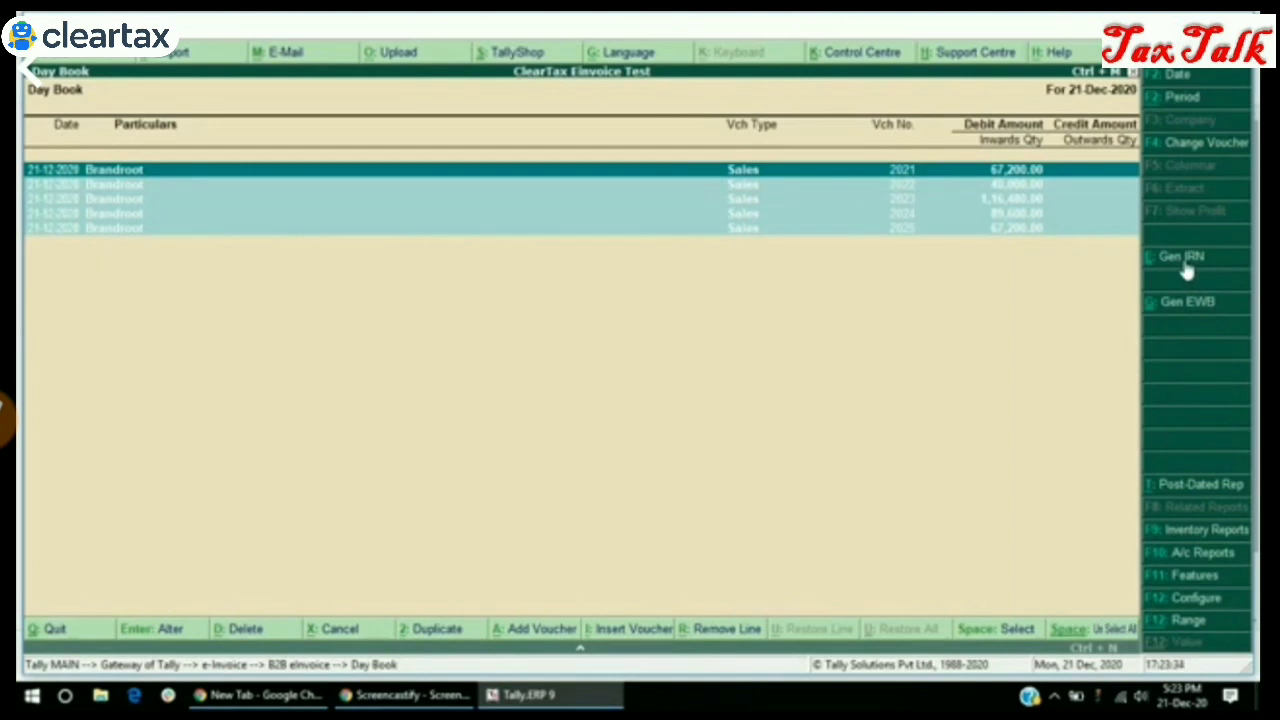
pyautogui.click(1185, 262)
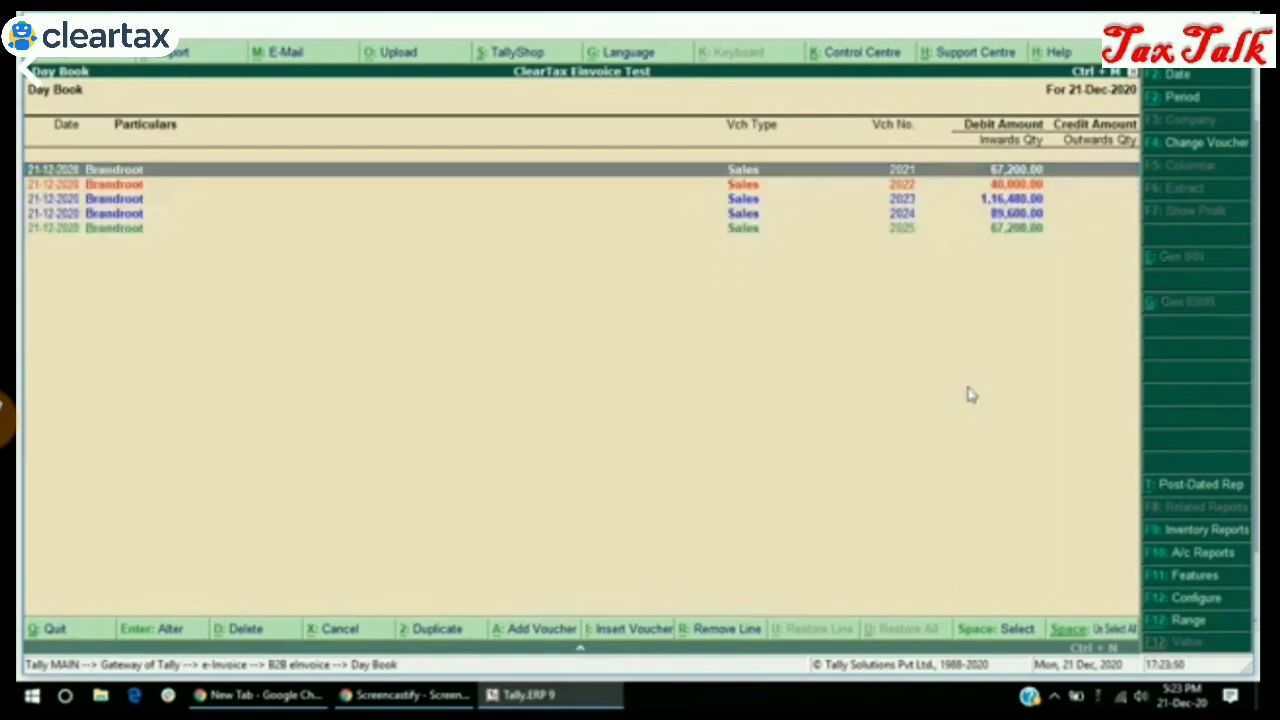
# Check the colour-coded results of the five processed vouchers in the Day Book
pyautogui.press('Down')
pyautogui.press('Down')
pyautogui.press('Down')
pyautogui.press('Down')
pyautogui.press('Up')
pyautogui.press('Down')
pyautogui.press('Up')
pyautogui.press('Up')
pyautogui.press('Up')
pyautogui.press('Up')
pyautogui.press('Down')
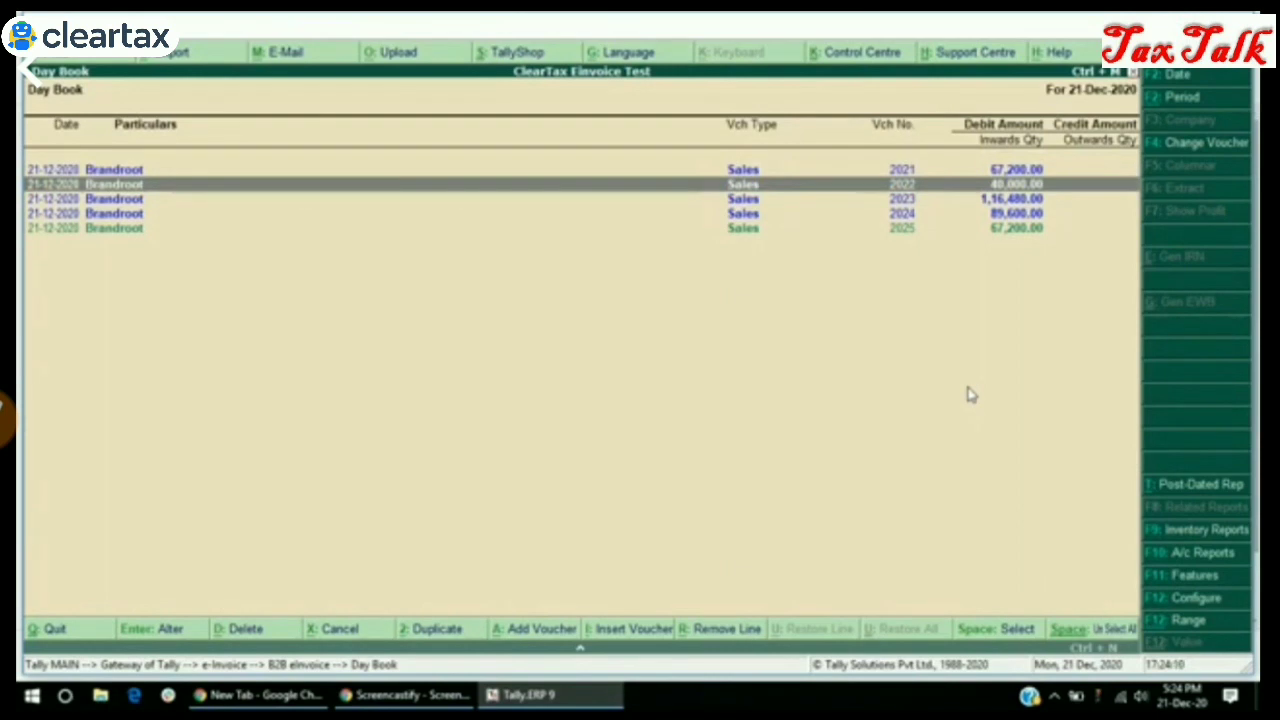
# Open sales voucher 2025 and check its generated IRN and status
pyautogui.press('space')
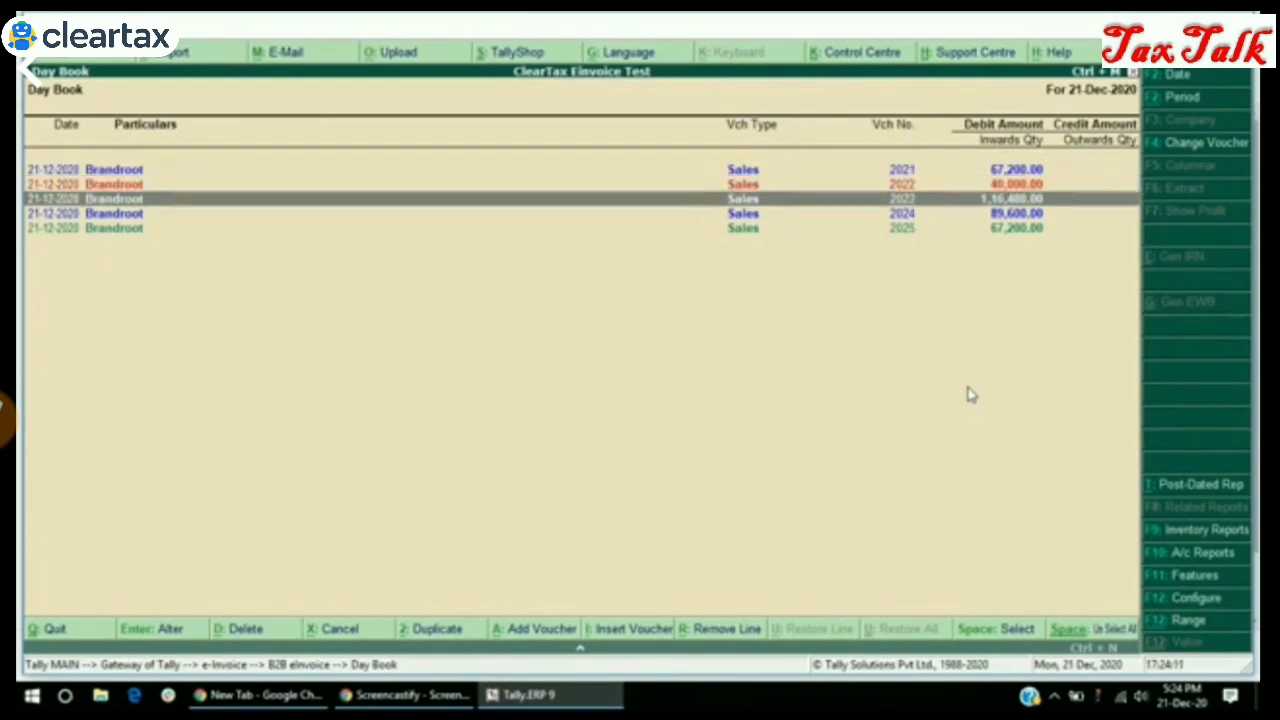
pyautogui.press('Up')
pyautogui.press('Return')
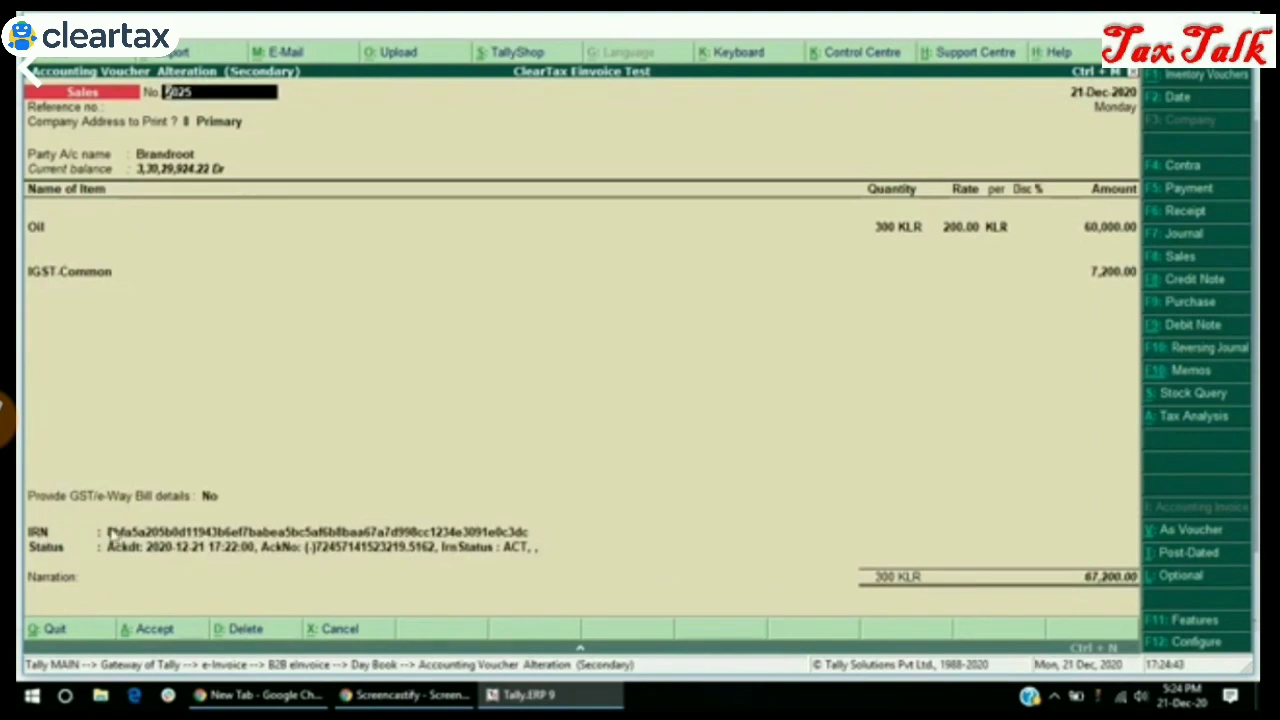
pyautogui.click(121, 533)
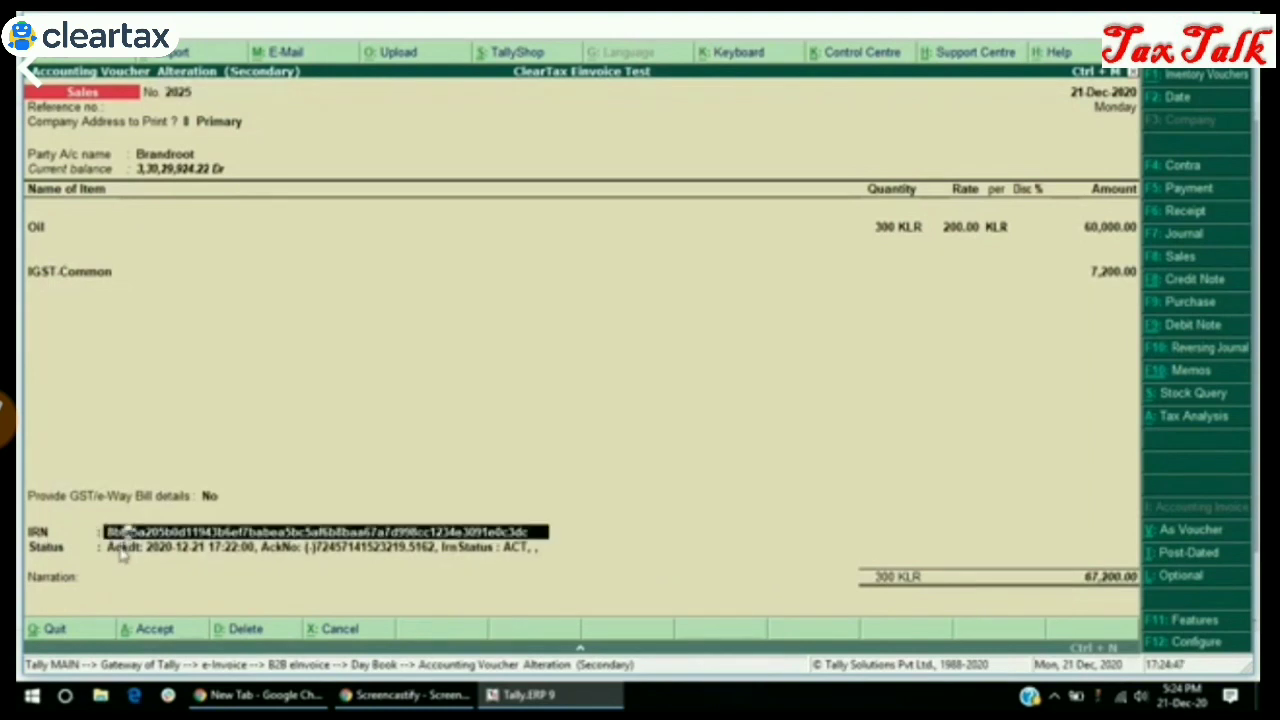
pyautogui.click(121, 556)
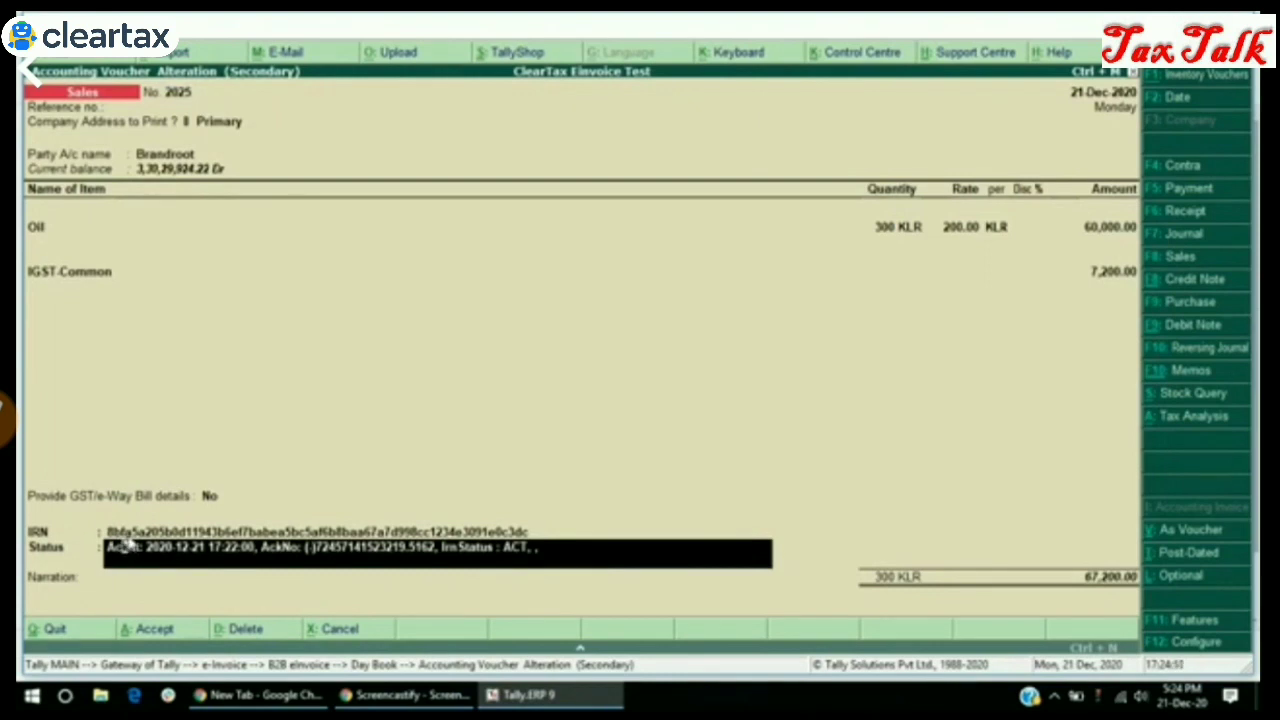
pyautogui.click(128, 531)
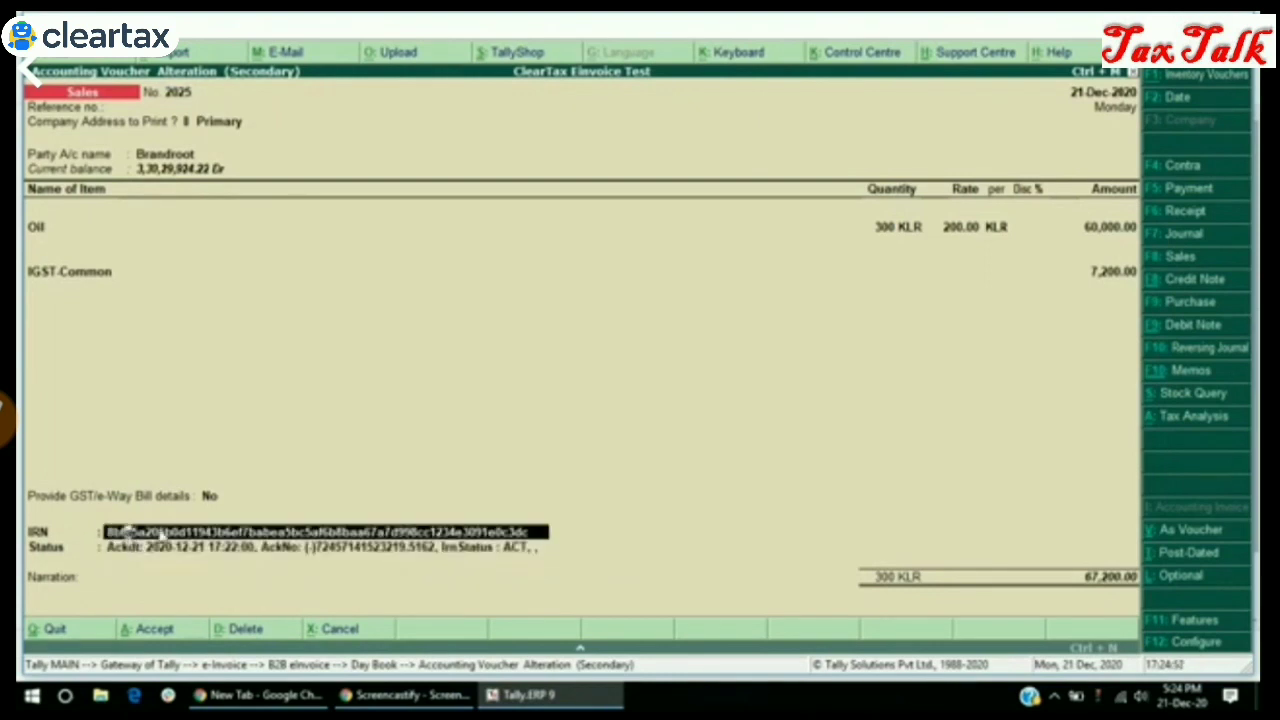
# Set Provide GST/e-Way Bill details to Yes to view the voucher's e-way bill details
pyautogui.click(209, 497)
pyautogui.press('Down')
pyautogui.press('Return')
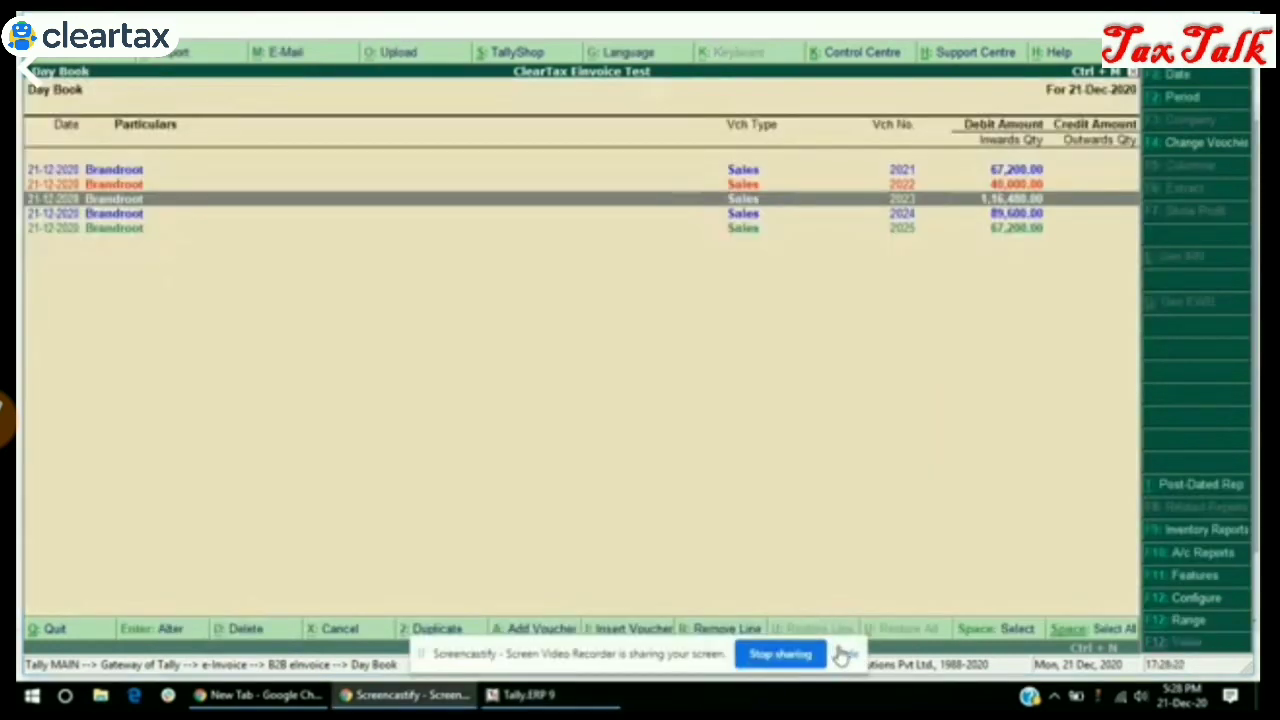
# Open sales voucher 2025 from the 21-Dec-2020 Day Book
pyautogui.click(843, 652)
pyautogui.press('Down')
pyautogui.press('Down')
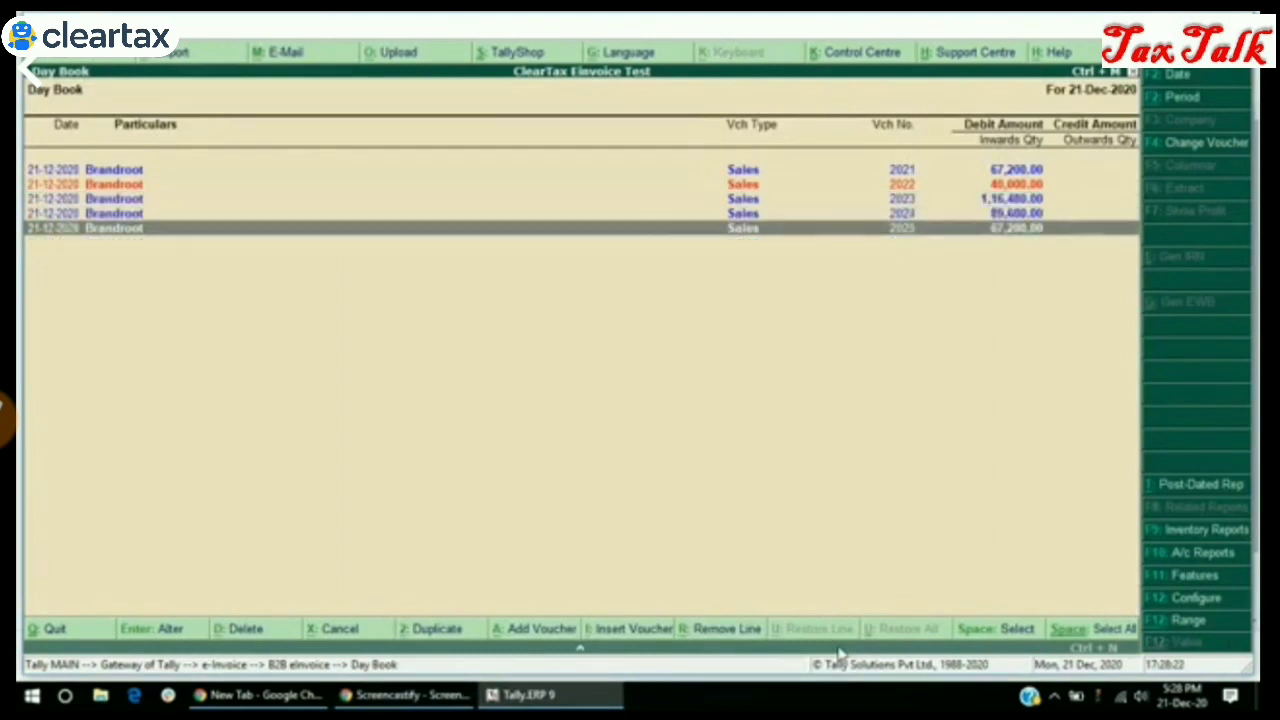
pyautogui.press('Up')
pyautogui.press('Up')
pyautogui.press('Down')
pyautogui.press('Down')
pyautogui.press('Return')
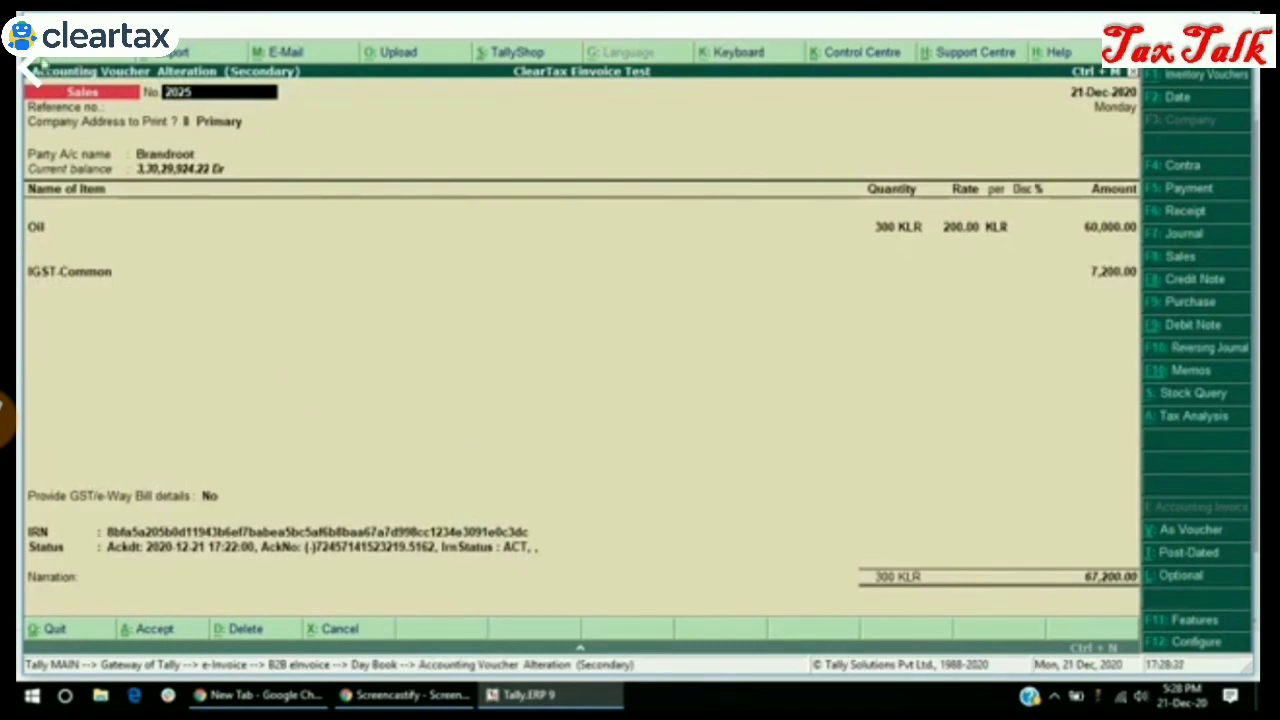
# Preview voucher 2025's printed tax invoice with IRN and QR code, zoomed to full window
pyautogui.hotkey('alt', 'p')
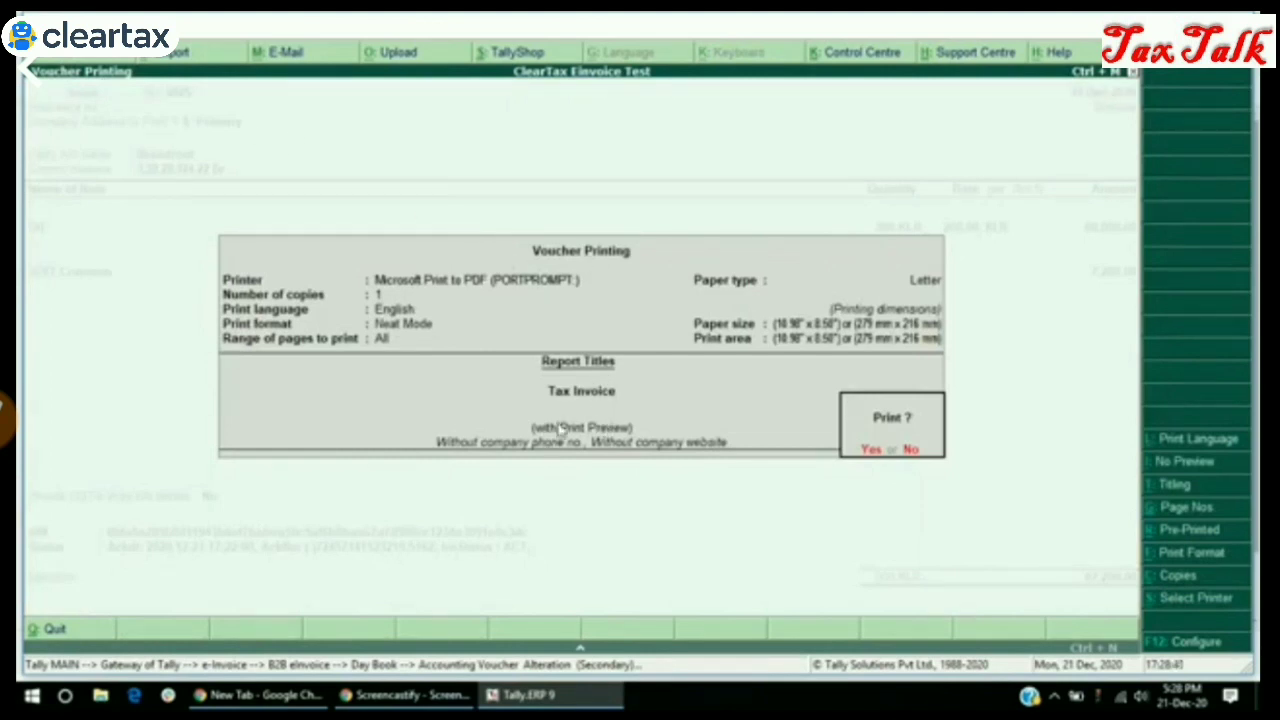
pyautogui.click(868, 458)
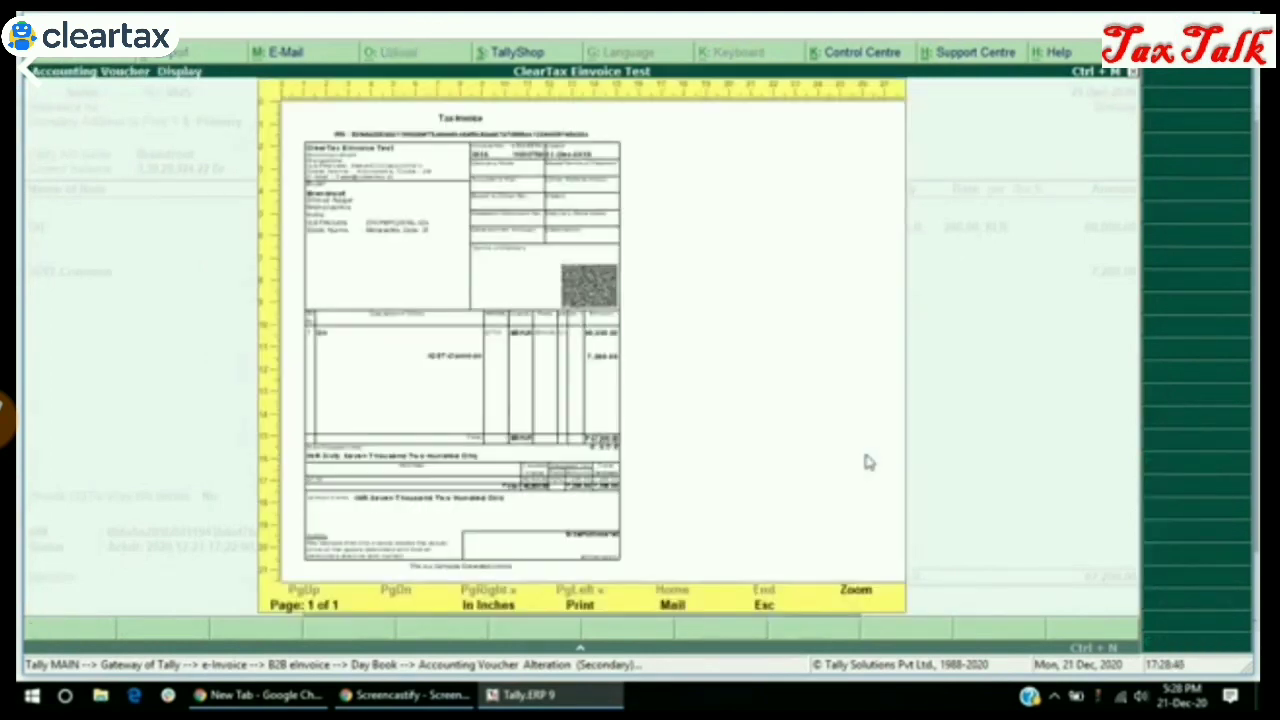
pyautogui.hotkey('alt', 'z')
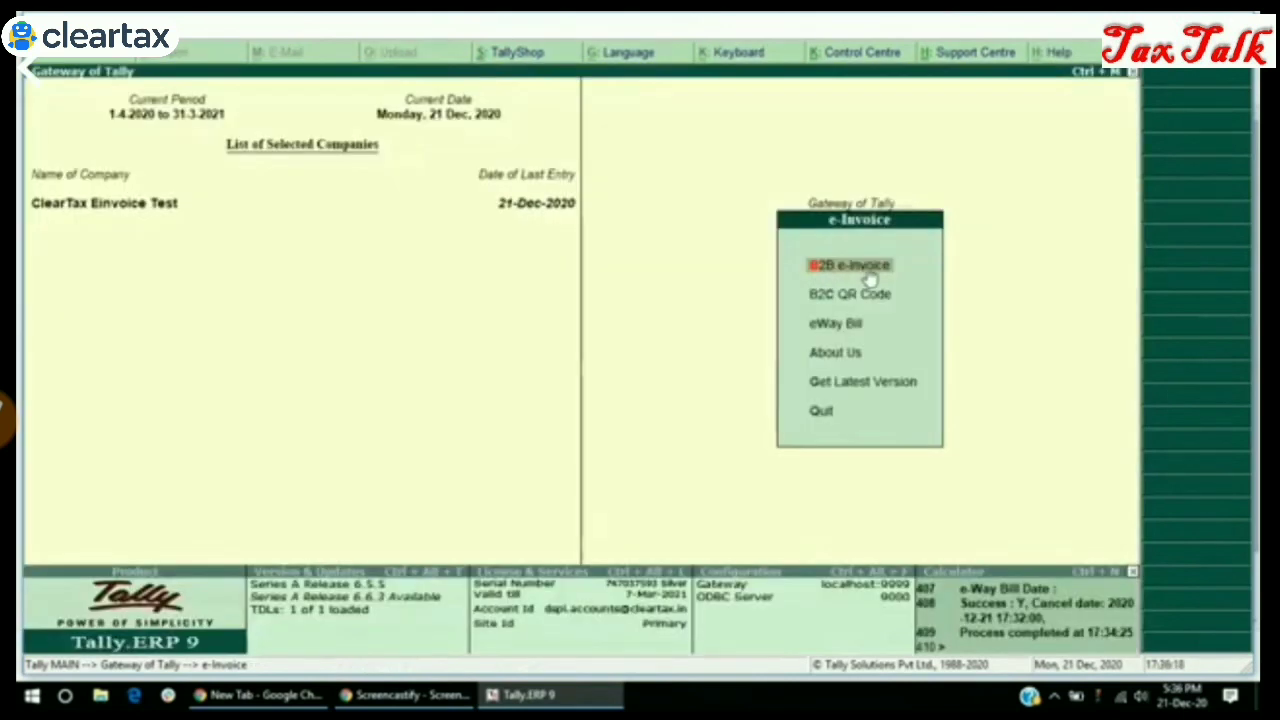
# In B2B e-Invoice Generated, select sales voucher 2023 and cancel its IRN with Cancel IRN
pyautogui.click(869, 276)
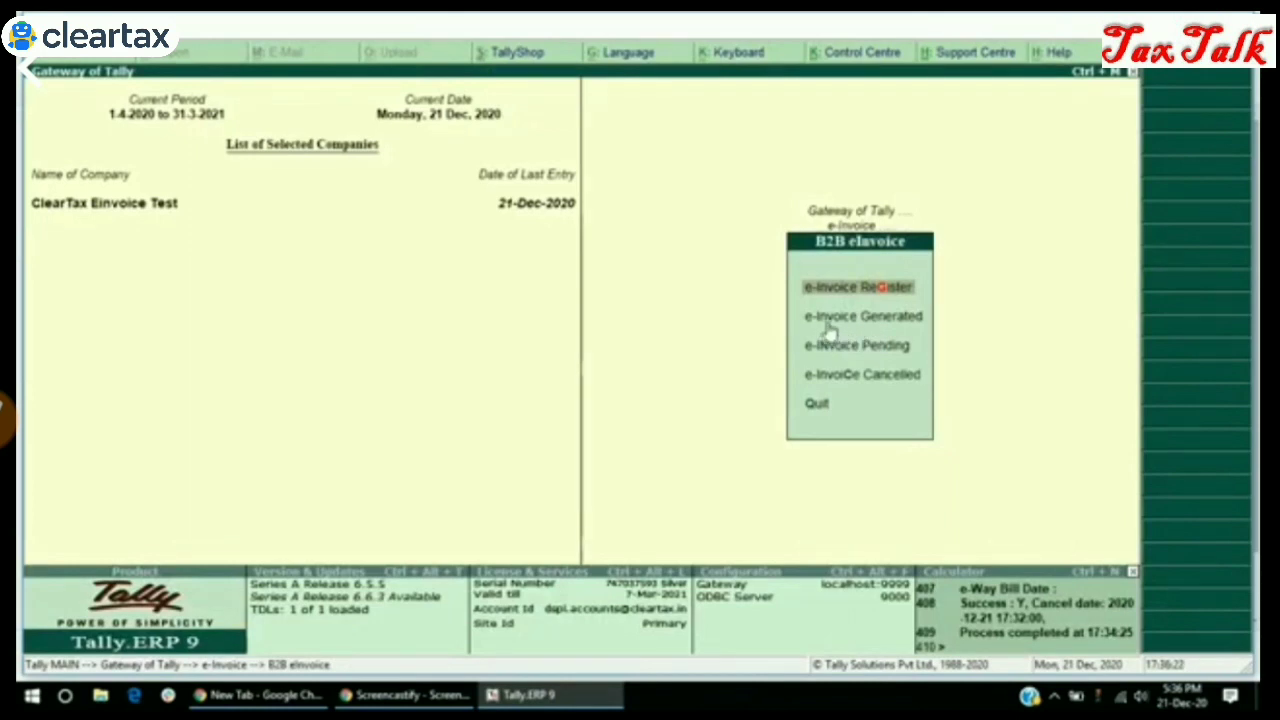
pyautogui.click(902, 324)
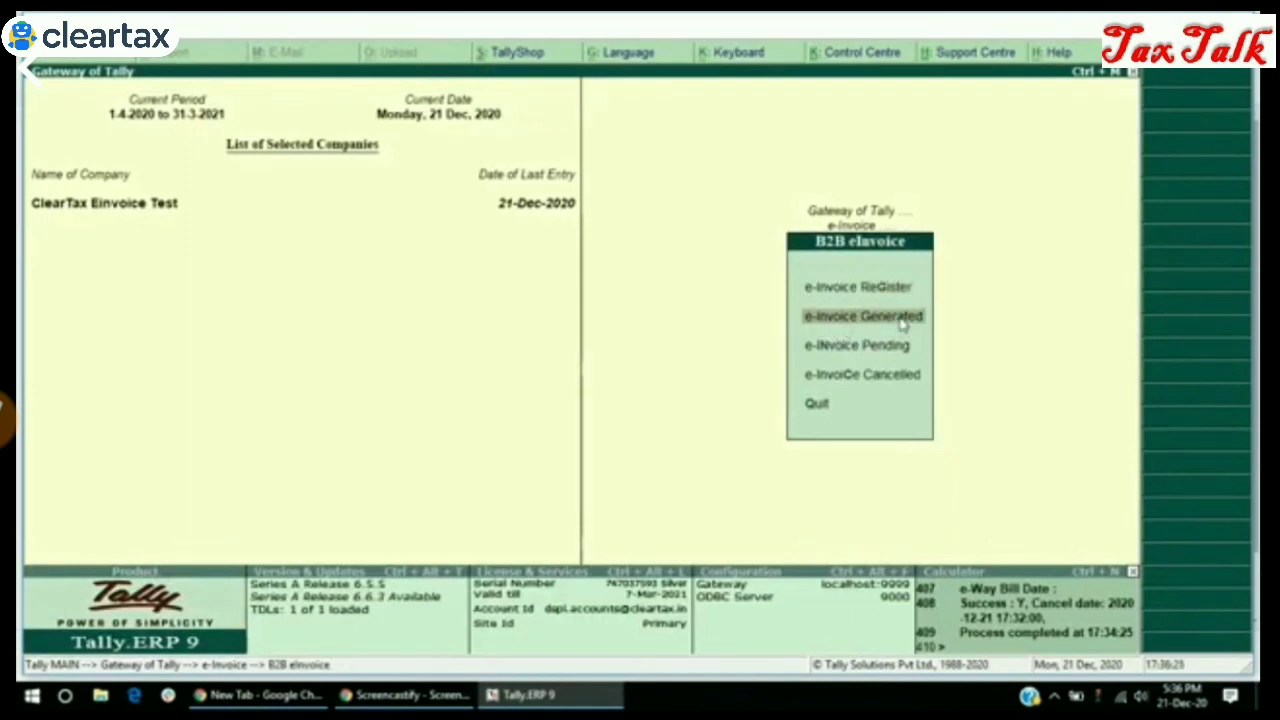
pyautogui.click(902, 324)
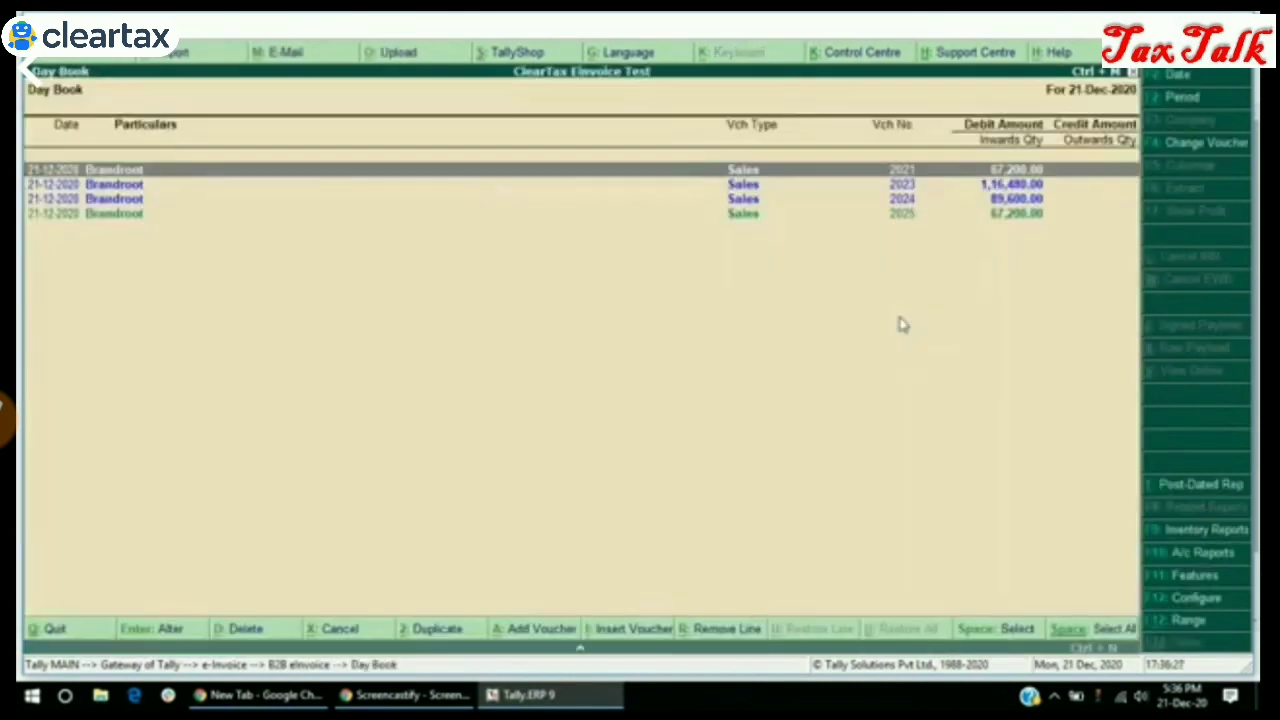
pyautogui.press('Down')
pyautogui.press('Down')
pyautogui.press('Down')
pyautogui.press('Up')
pyautogui.press('Up')
pyautogui.press('Up')
pyautogui.press('Down')
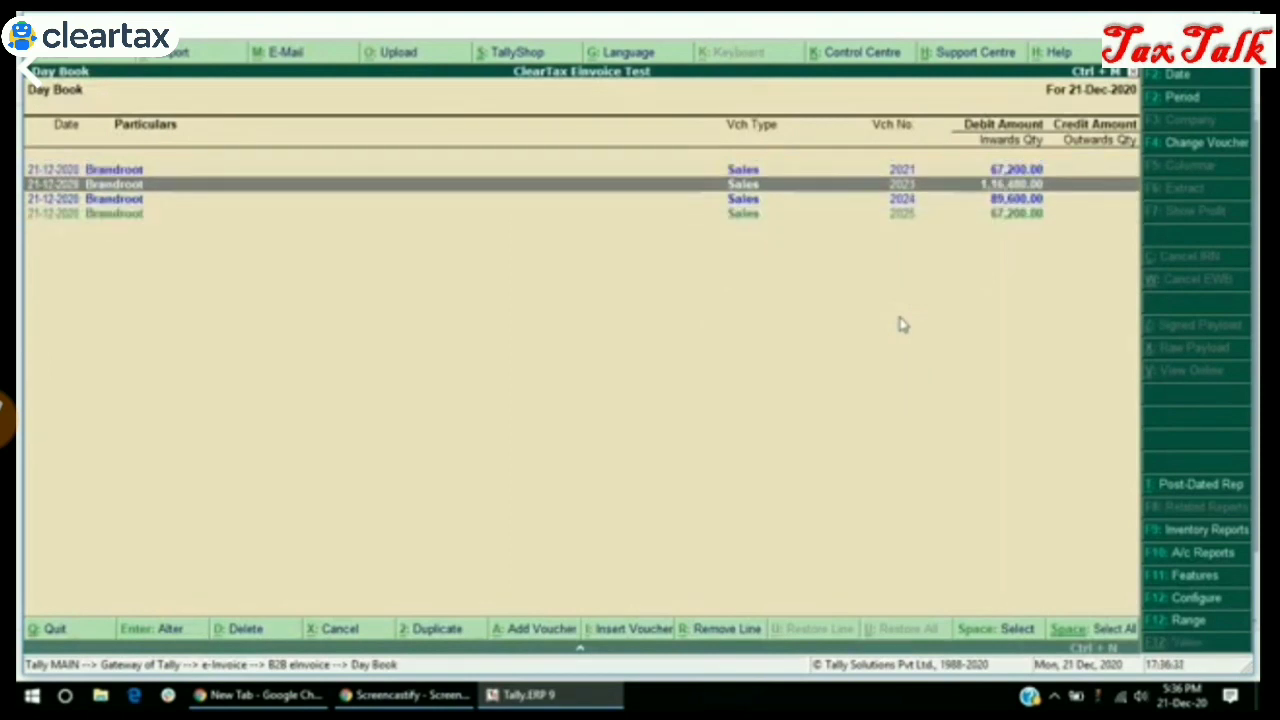
pyautogui.press('space')
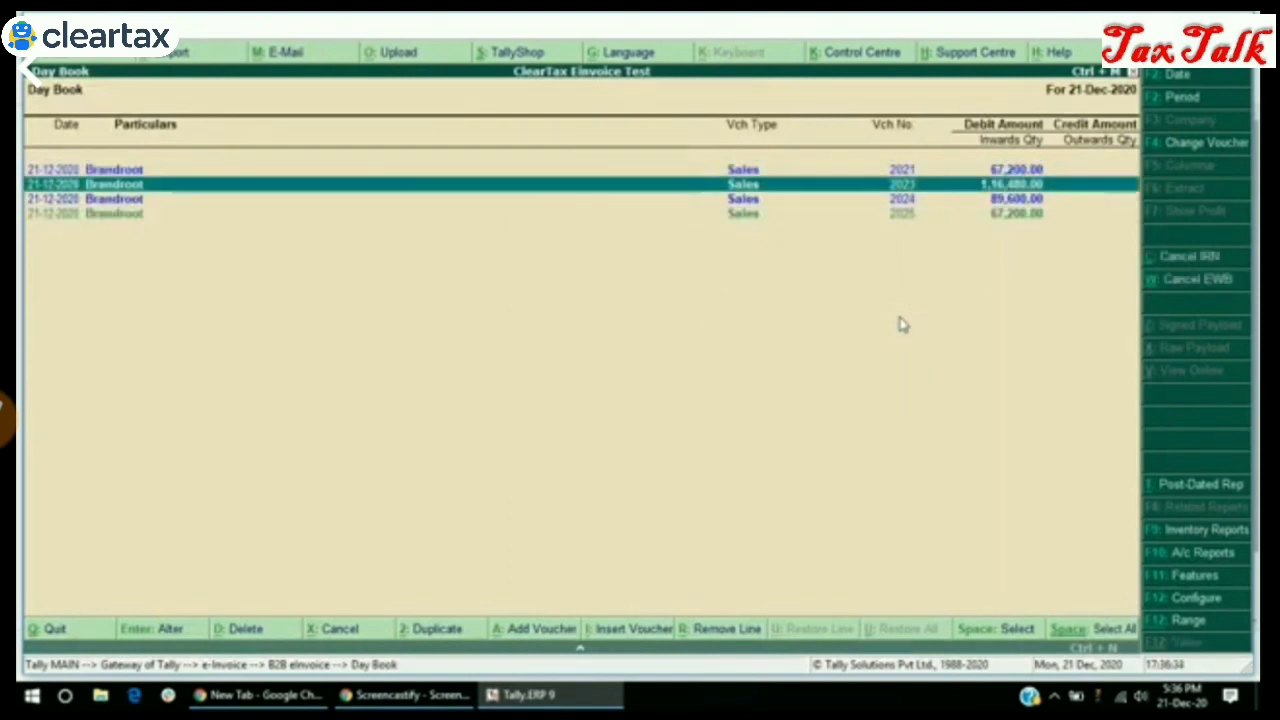
pyautogui.click(1191, 260)
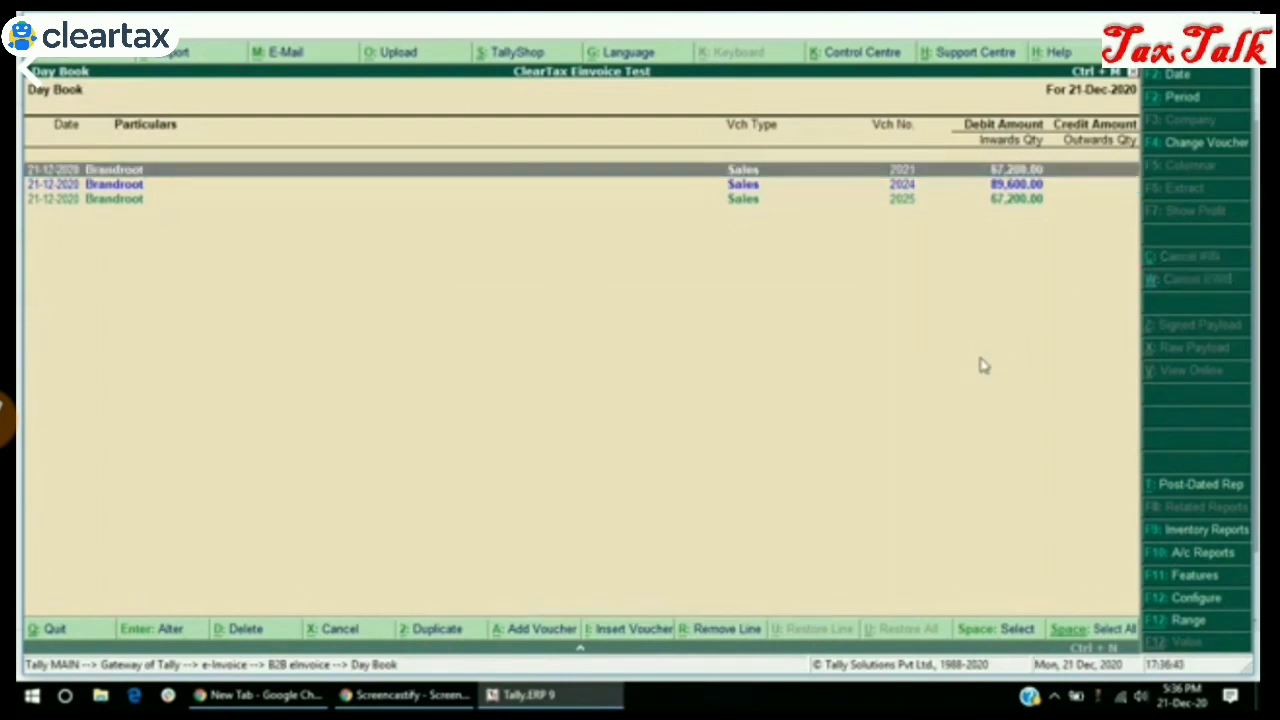
pyautogui.press('Up')
pyautogui.press('Up')
pyautogui.press('Escape')
pyautogui.press('Down')
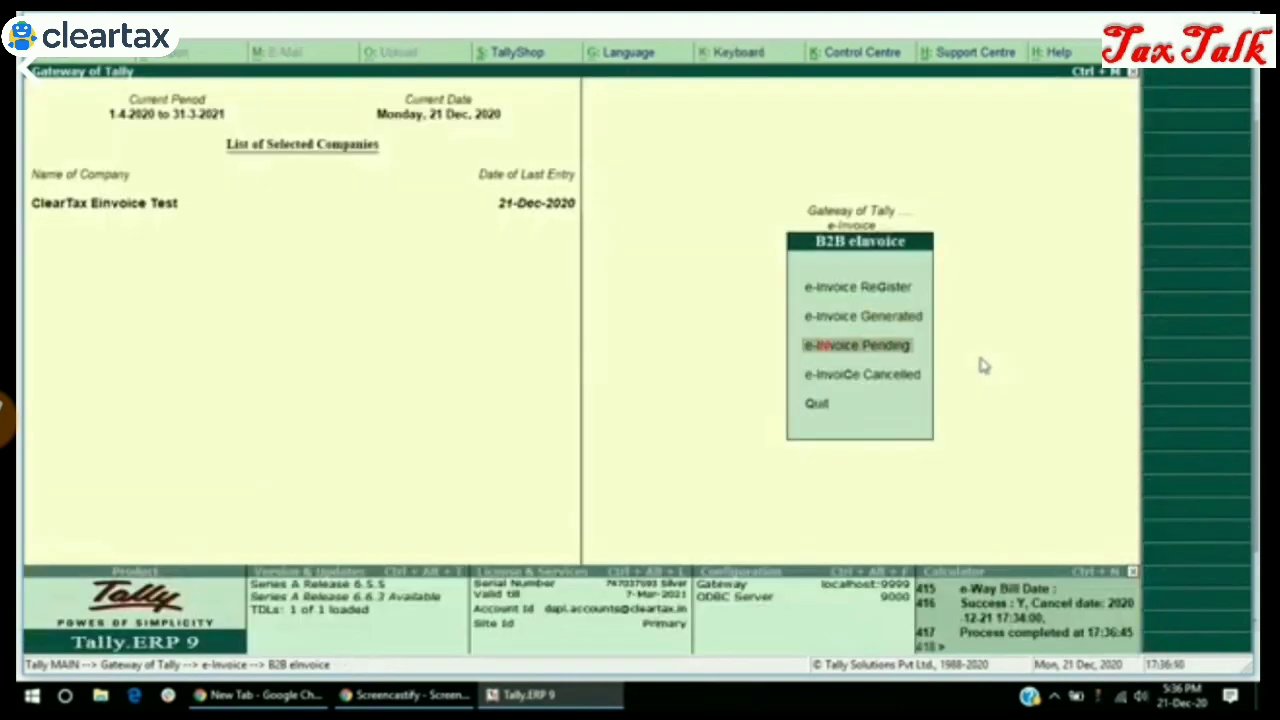
pyautogui.press('Down')
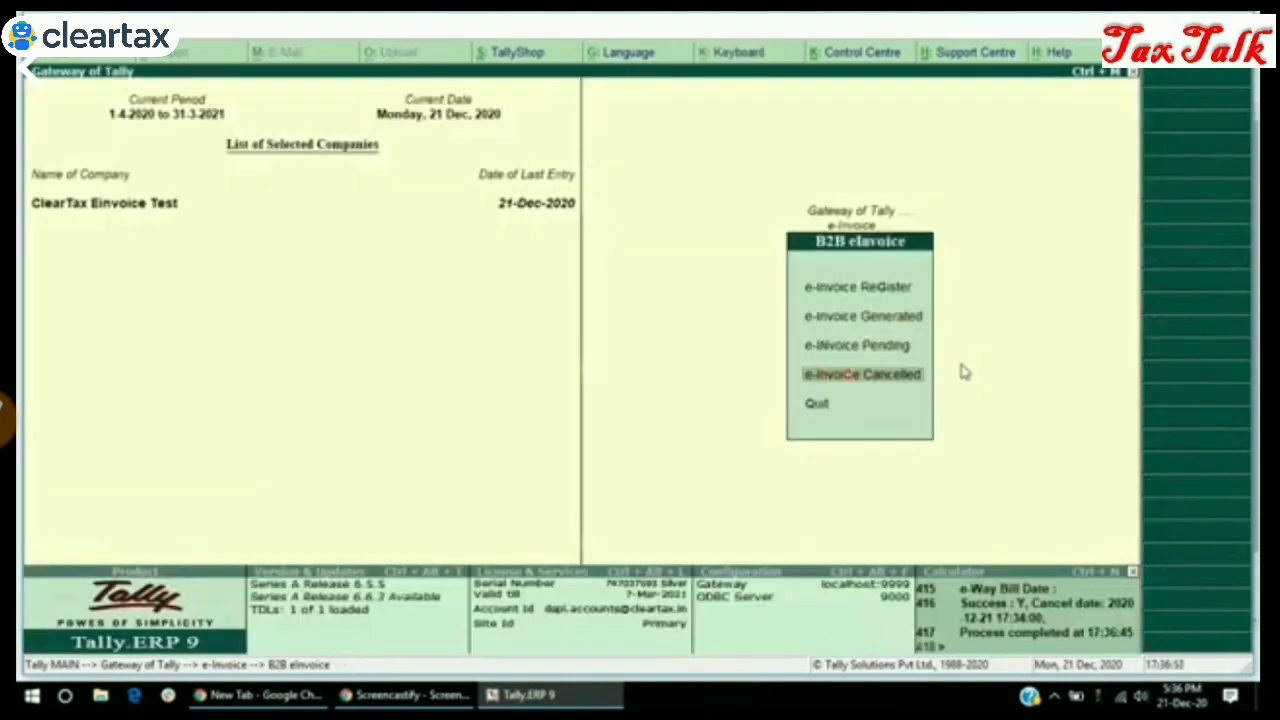
pyautogui.click(889, 380)
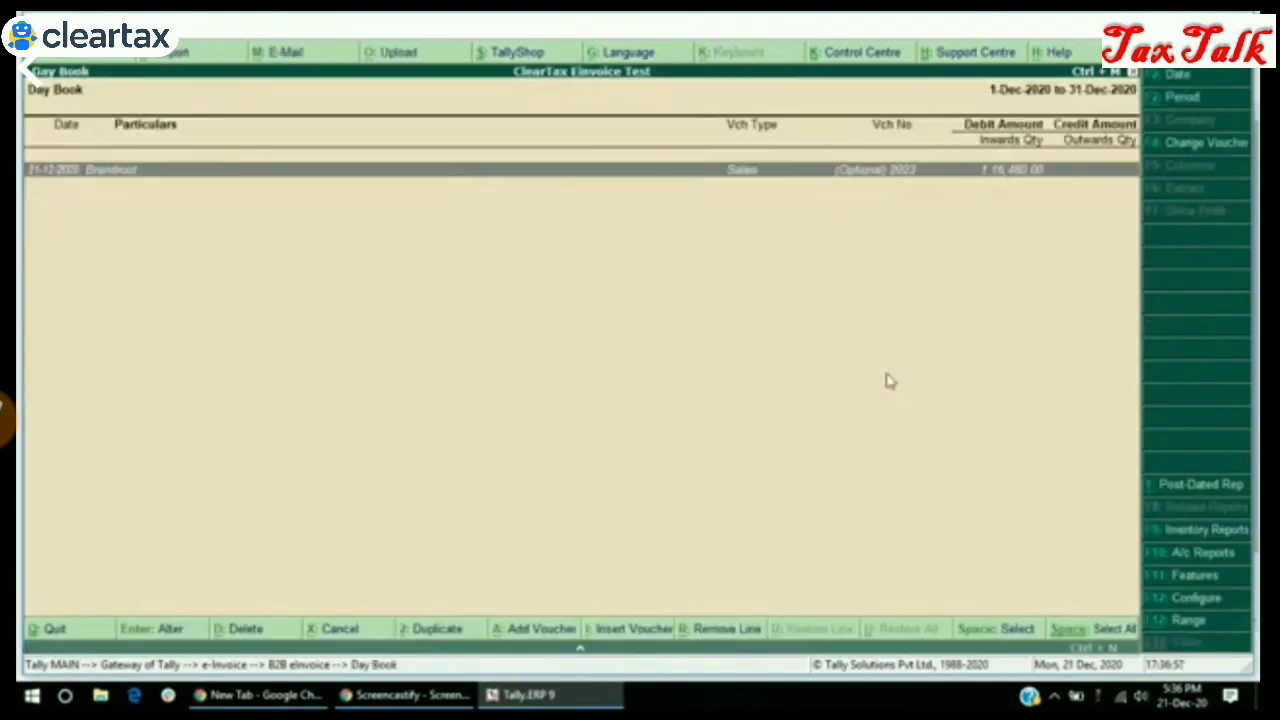
pyautogui.doubleClick(889, 175)
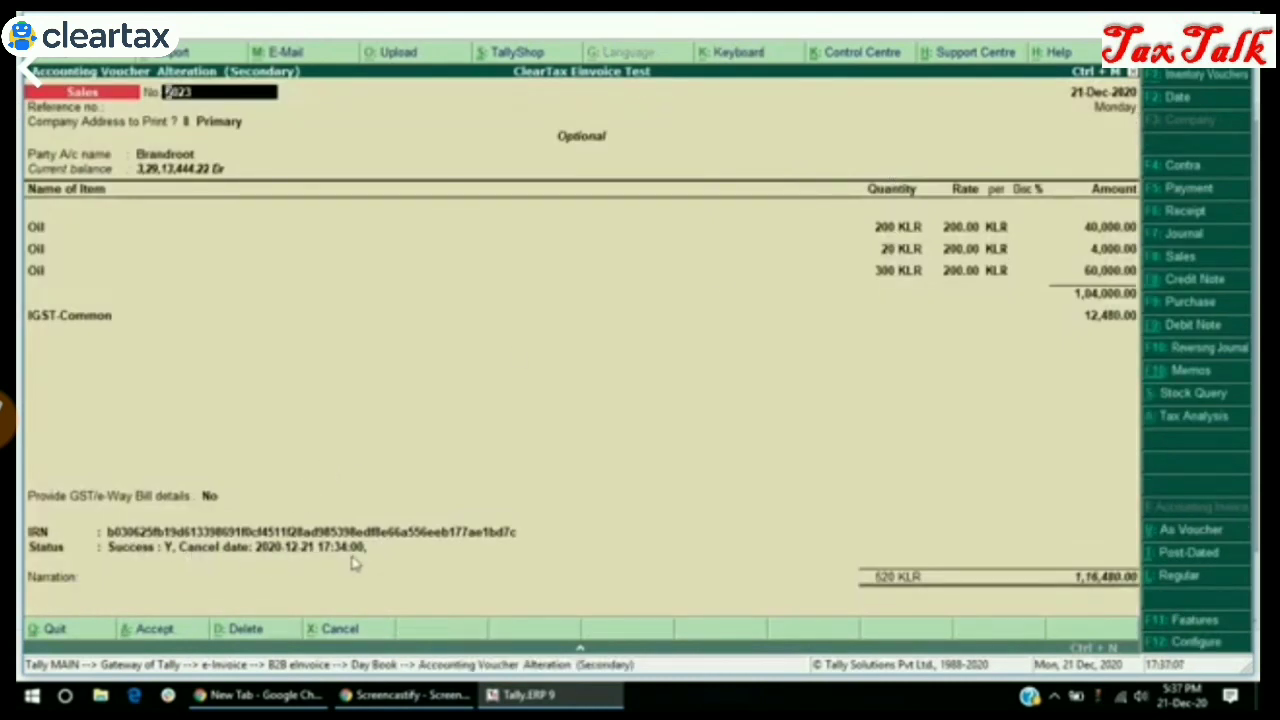
pyautogui.click(283, 560)
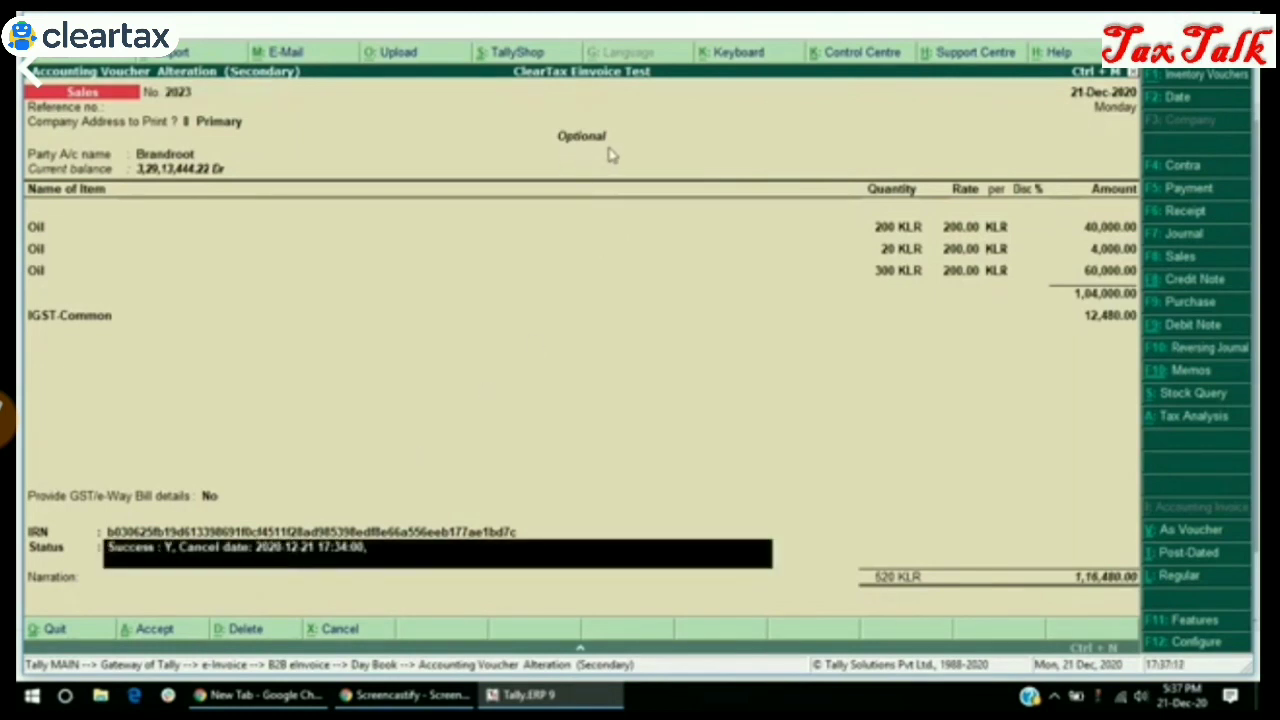
# Quit the cancelled voucher, confirming Yes, and return to the B2B e-Invoice options
pyautogui.press('BackSpace')
pyautogui.press('Escape')
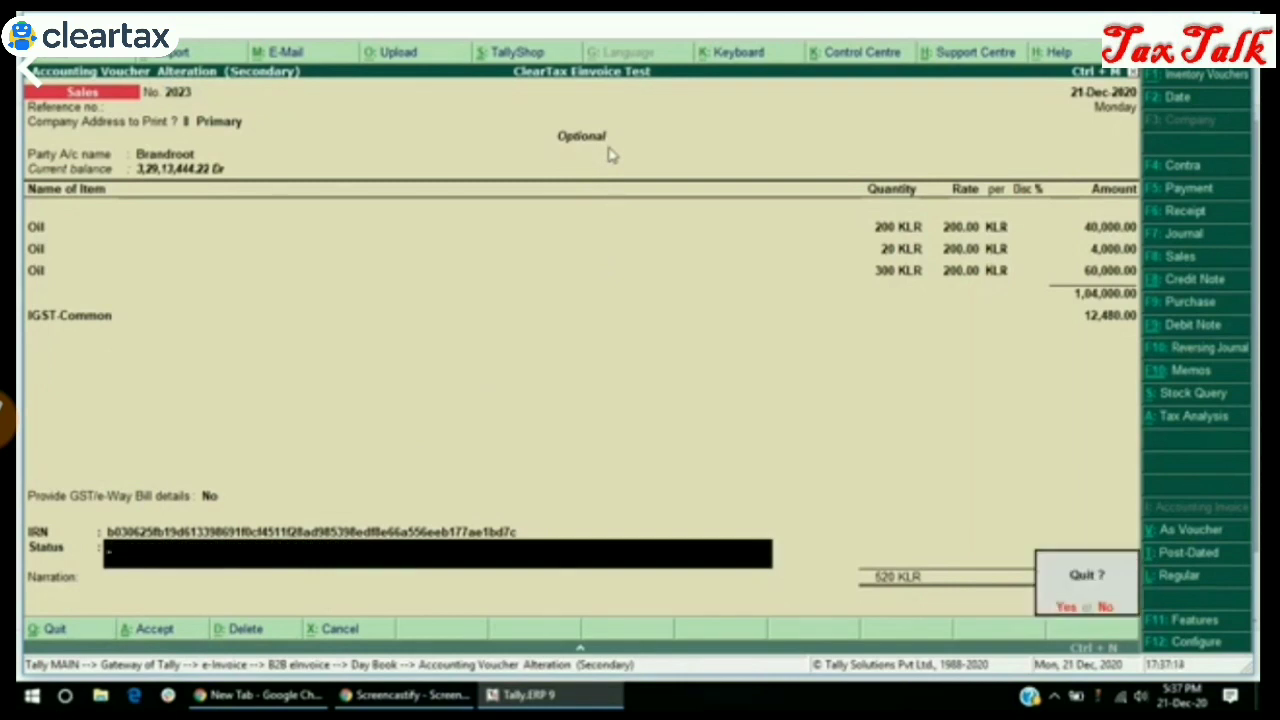
pyautogui.press('Return')
pyautogui.press('Escape')
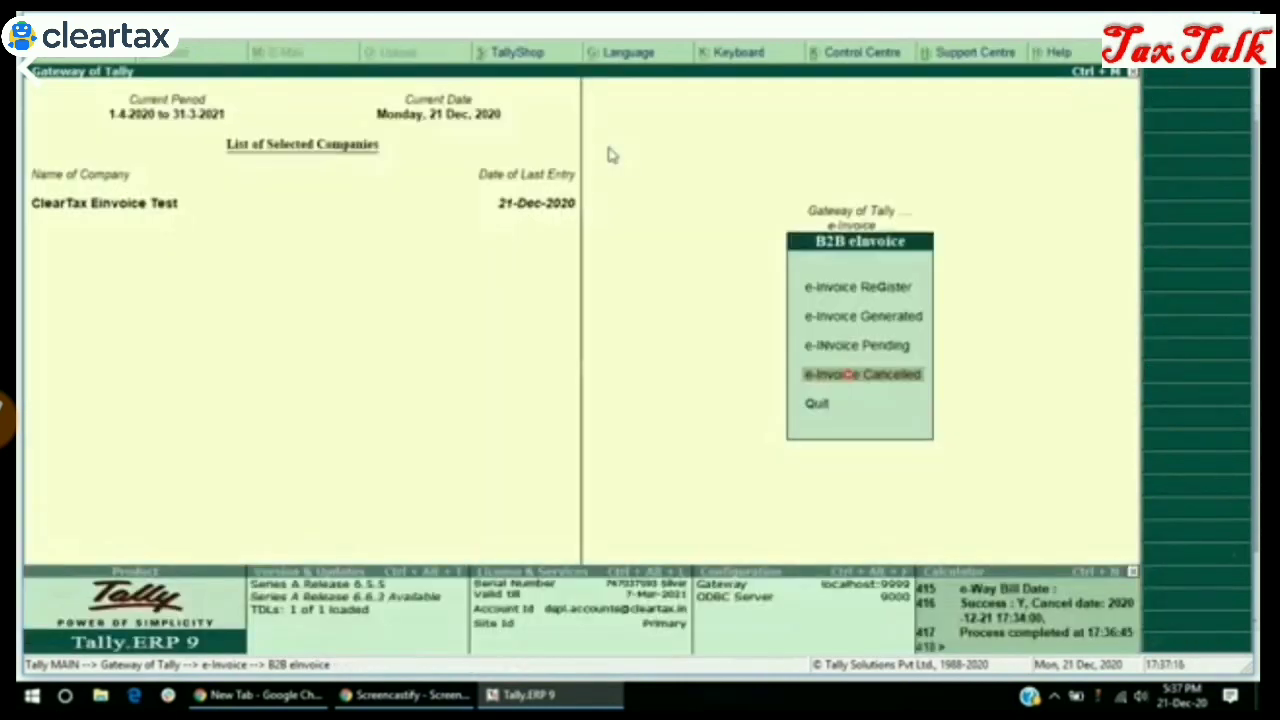
pyautogui.press('Up')
pyautogui.press('Up')
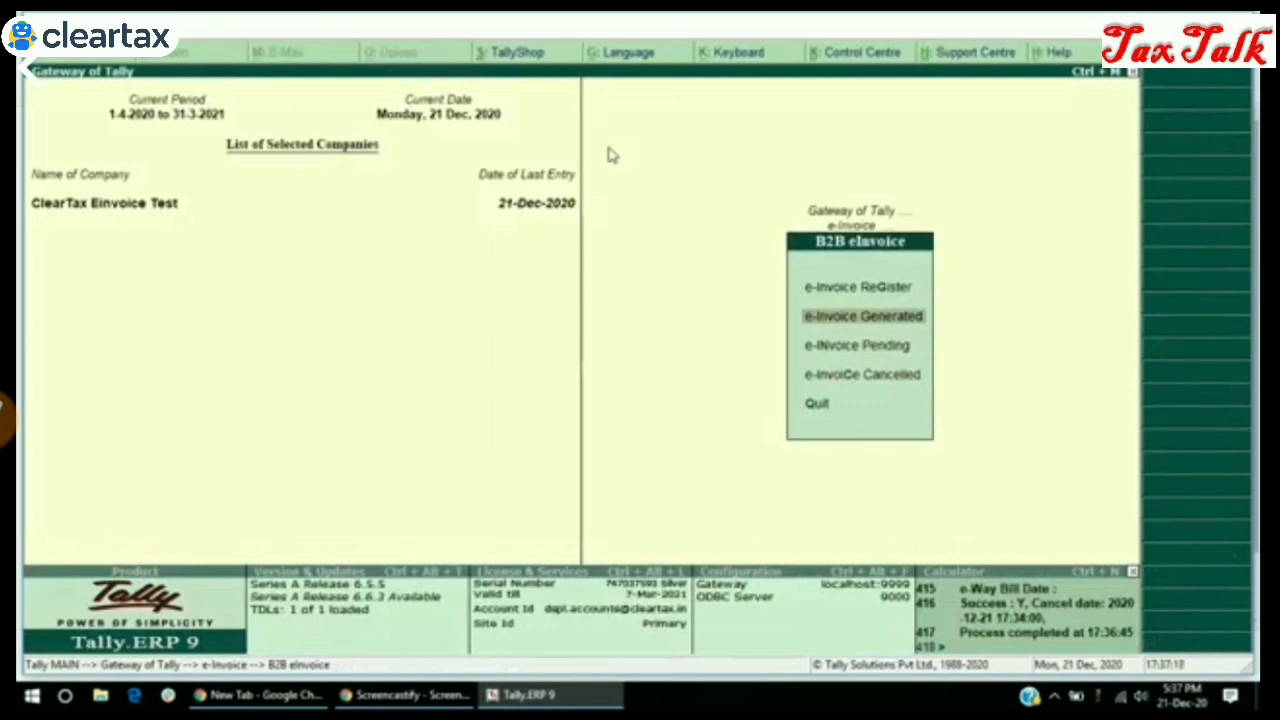
# In the e-Invoice Generated list, select voucher 2025 and cancel its e-way bill with Cancel EWB
pyautogui.press('Return')
pyautogui.press('Down')
pyautogui.press('Down')
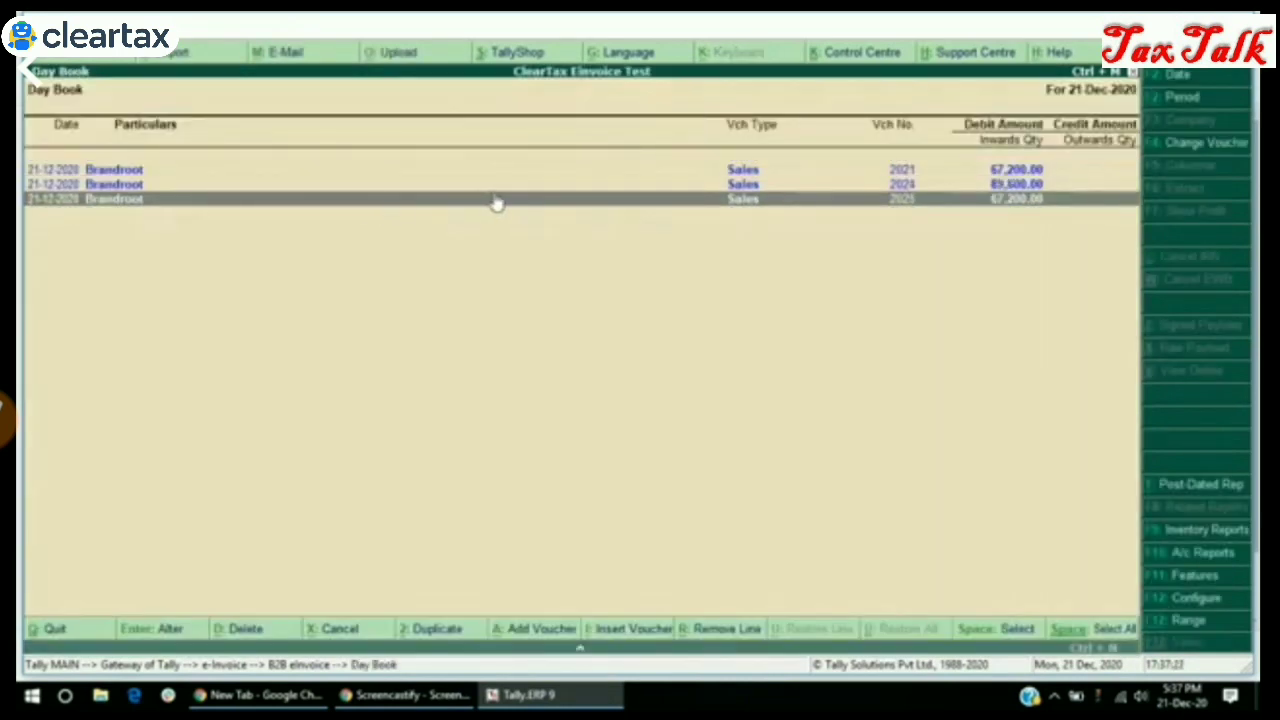
pyautogui.click(1010, 313)
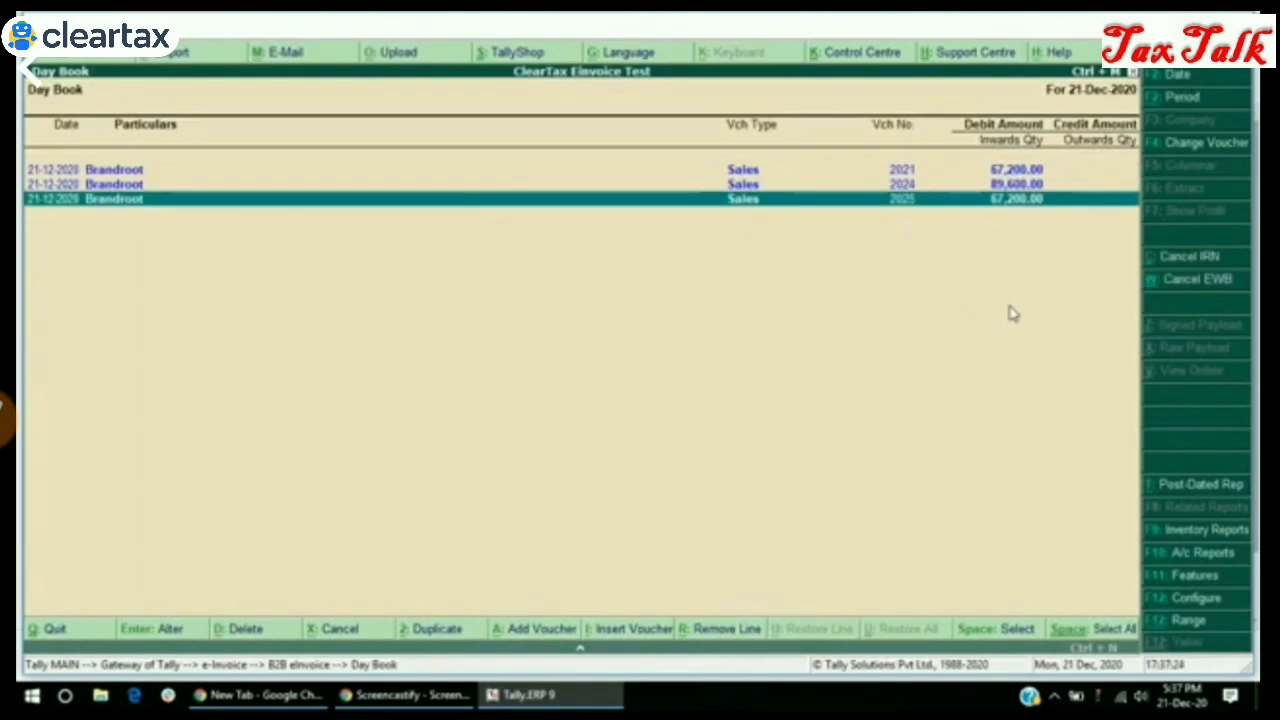
pyautogui.click(1205, 285)
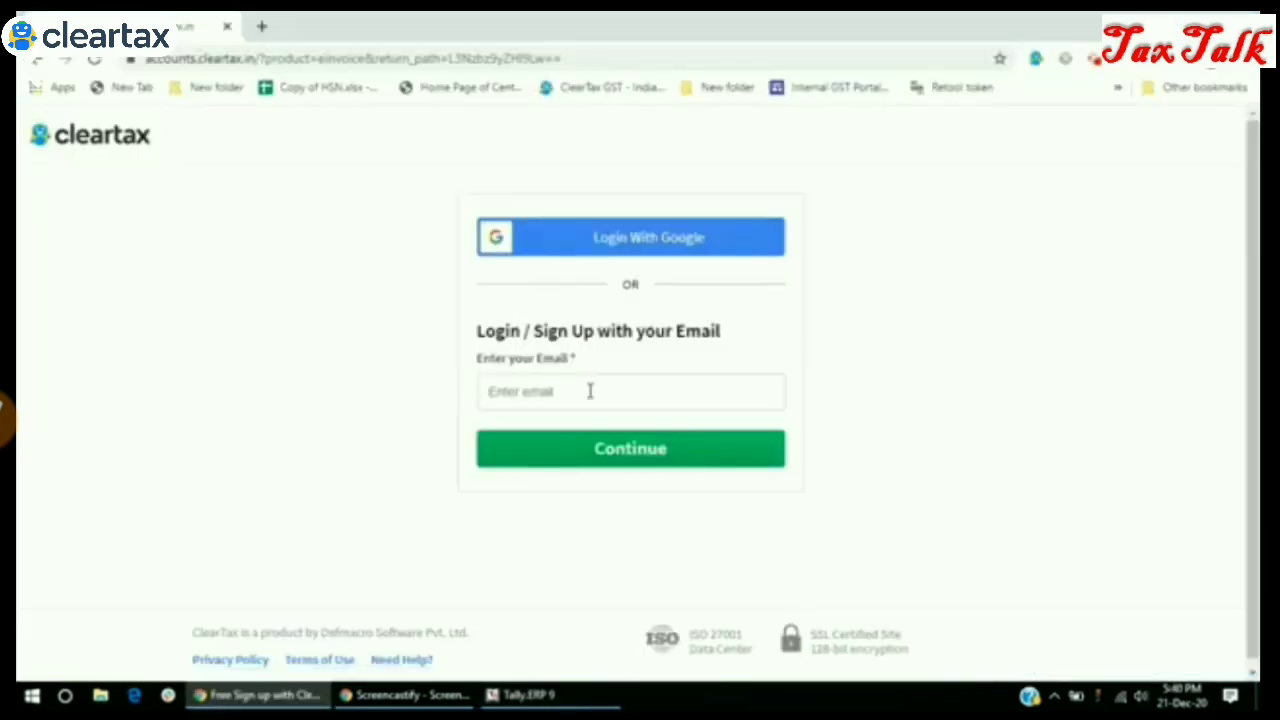
# Log in to ClearTax E-Invoicing with the saved account e-mail and the account password
pyautogui.click(589, 389)
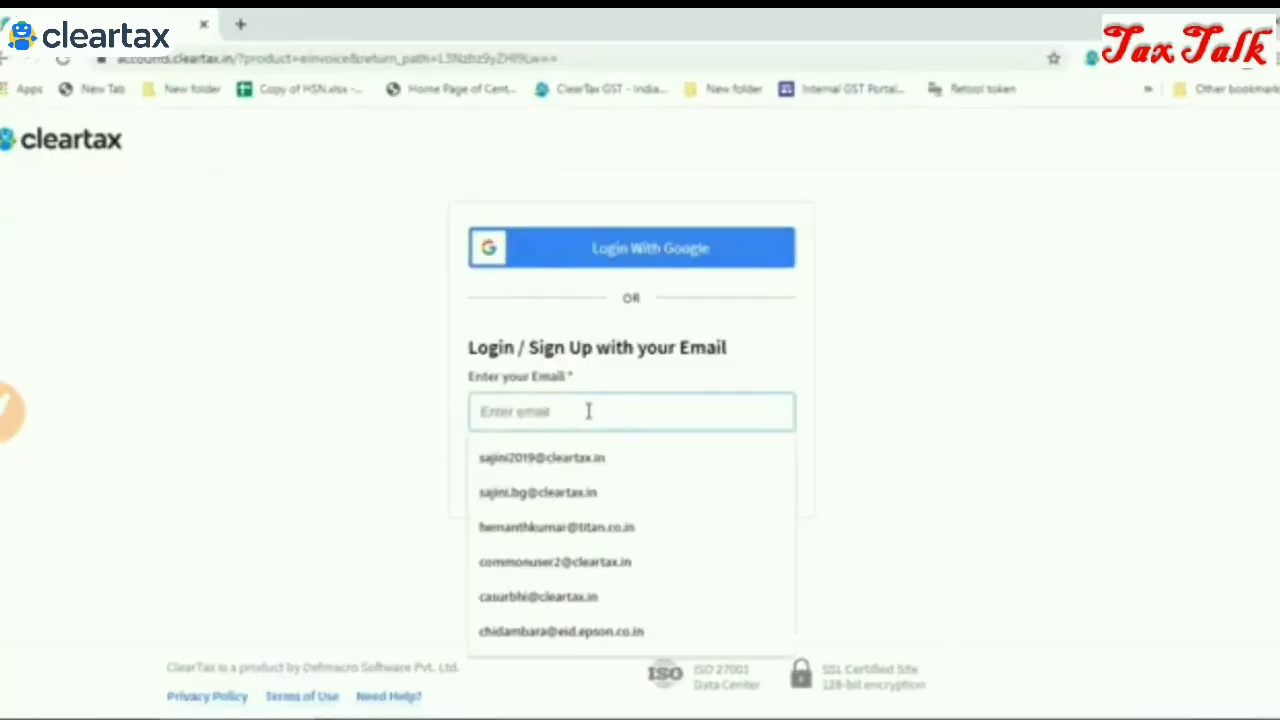
pyautogui.click(560, 458)
pyautogui.click(550, 471)
pyautogui.write('****')
pyautogui.click(543, 514)
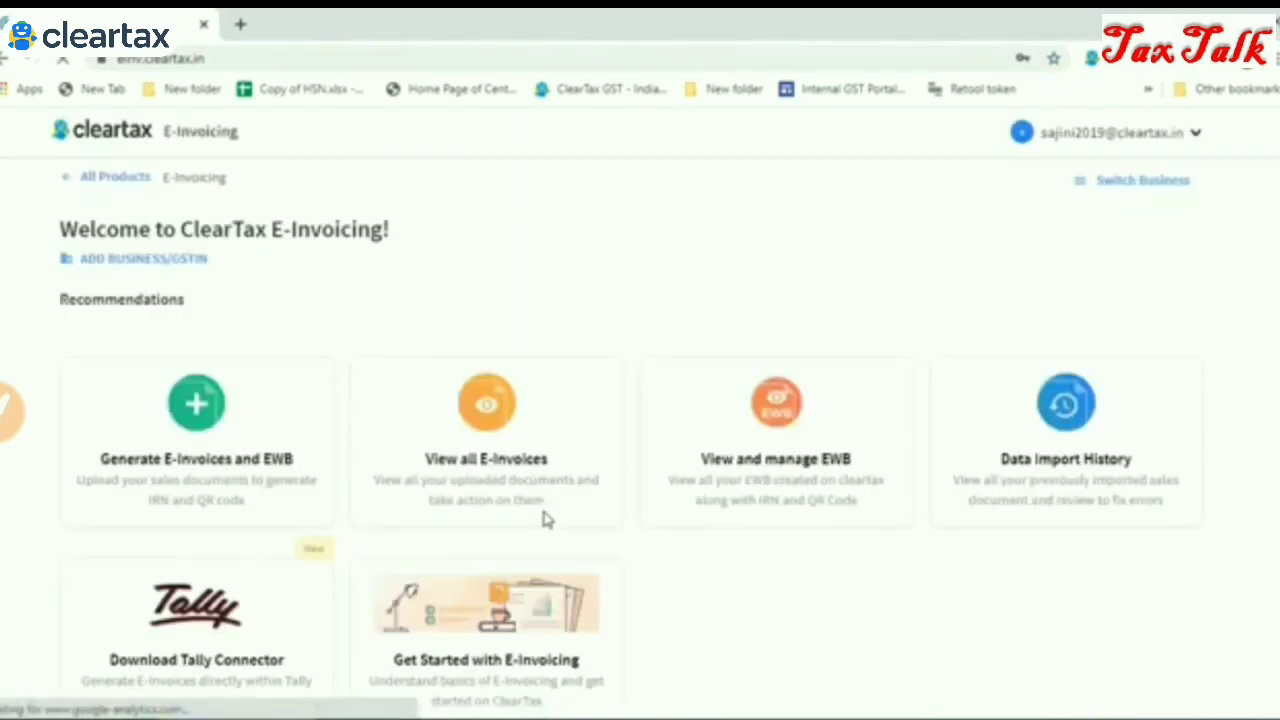
# View all E-Invoices for the selected business GSTIN, showing 75 B2B documents and IRN statuses
pyautogui.click(493, 481)
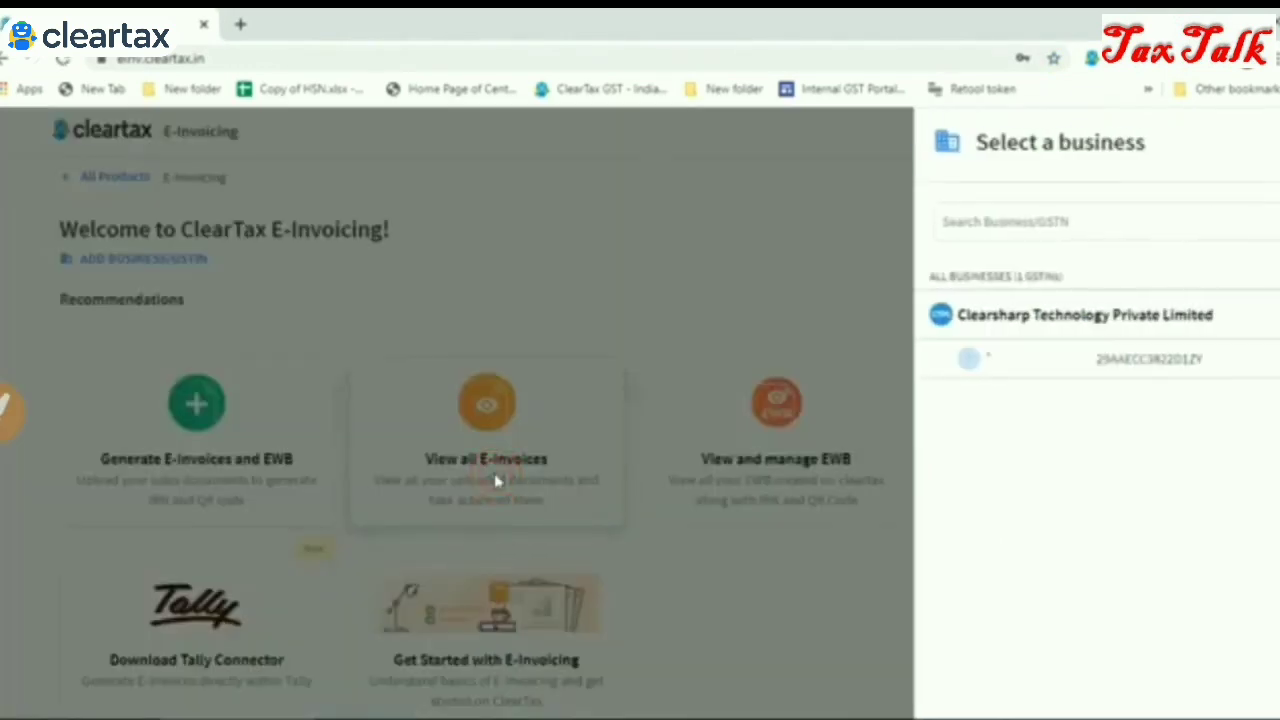
pyautogui.click(1006, 357)
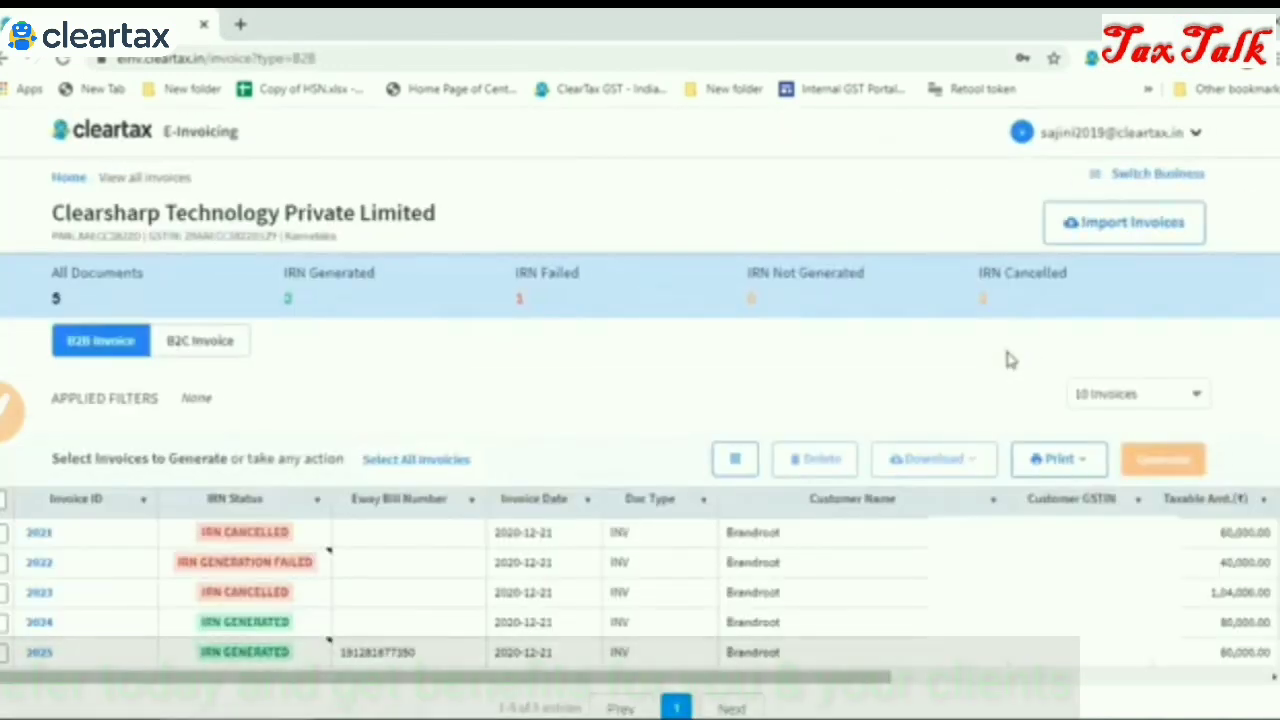
pyautogui.moveTo(293, 592)
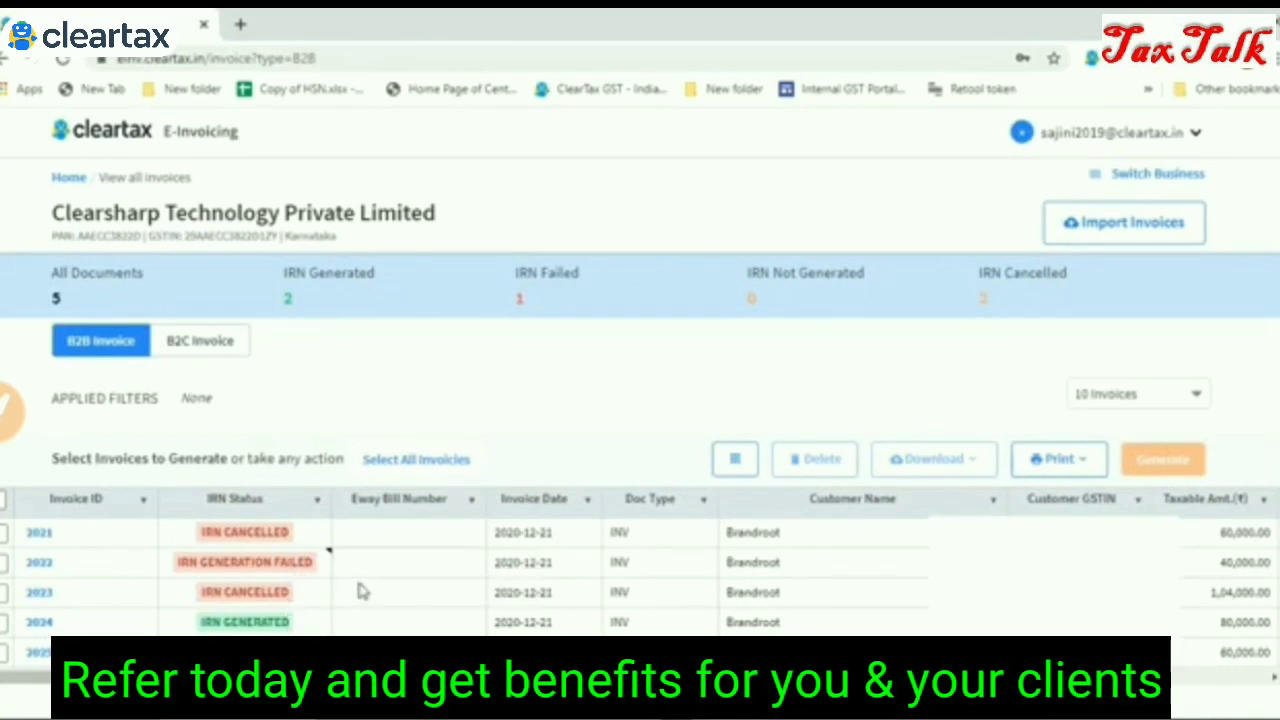
pyautogui.scroll(-1, 640, 440)
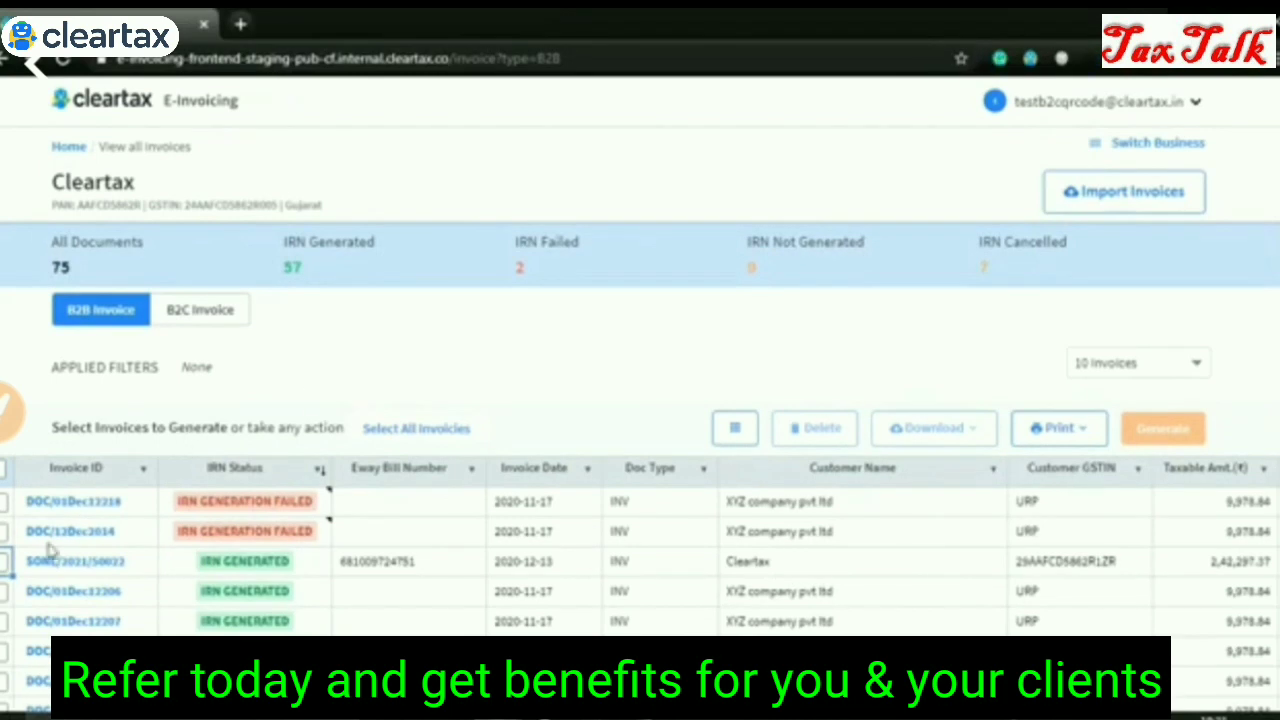
# Select only invoice SONL/2021/50022 and print it as an e-invoice in CRN Template 1
pyautogui.click(5, 562)
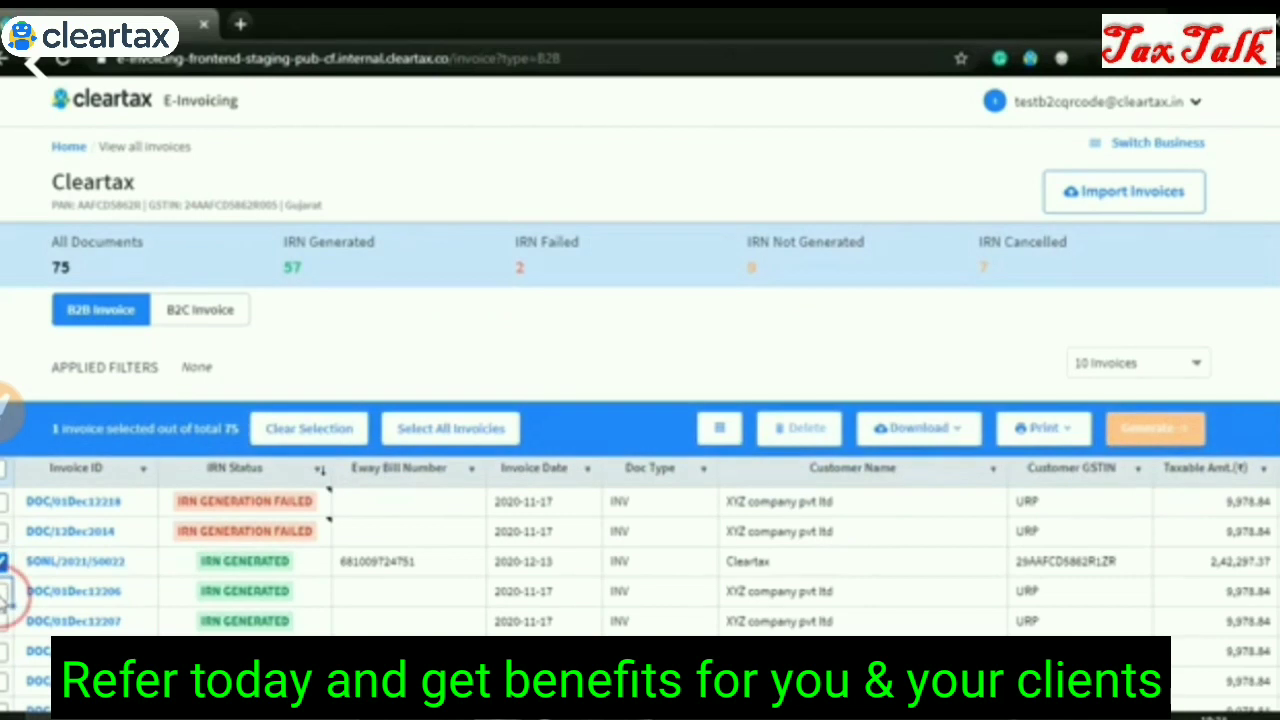
pyautogui.click(4, 591)
pyautogui.click(4, 591)
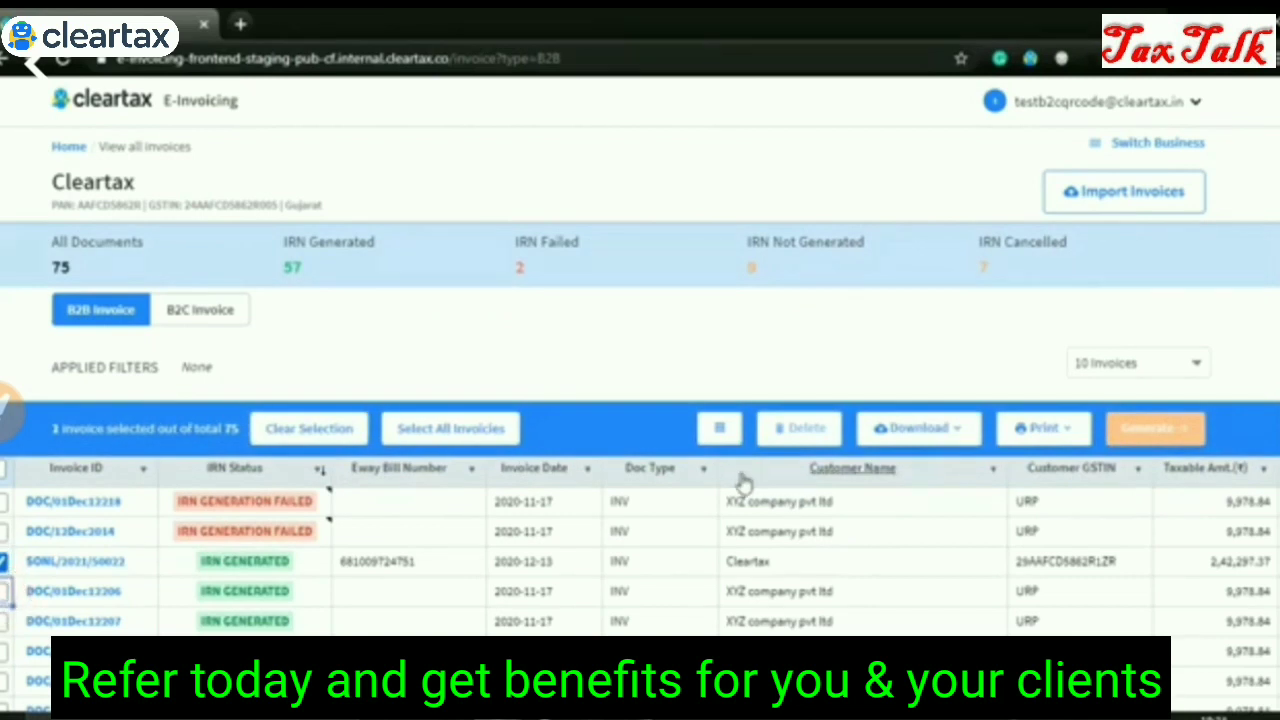
pyautogui.click(1064, 436)
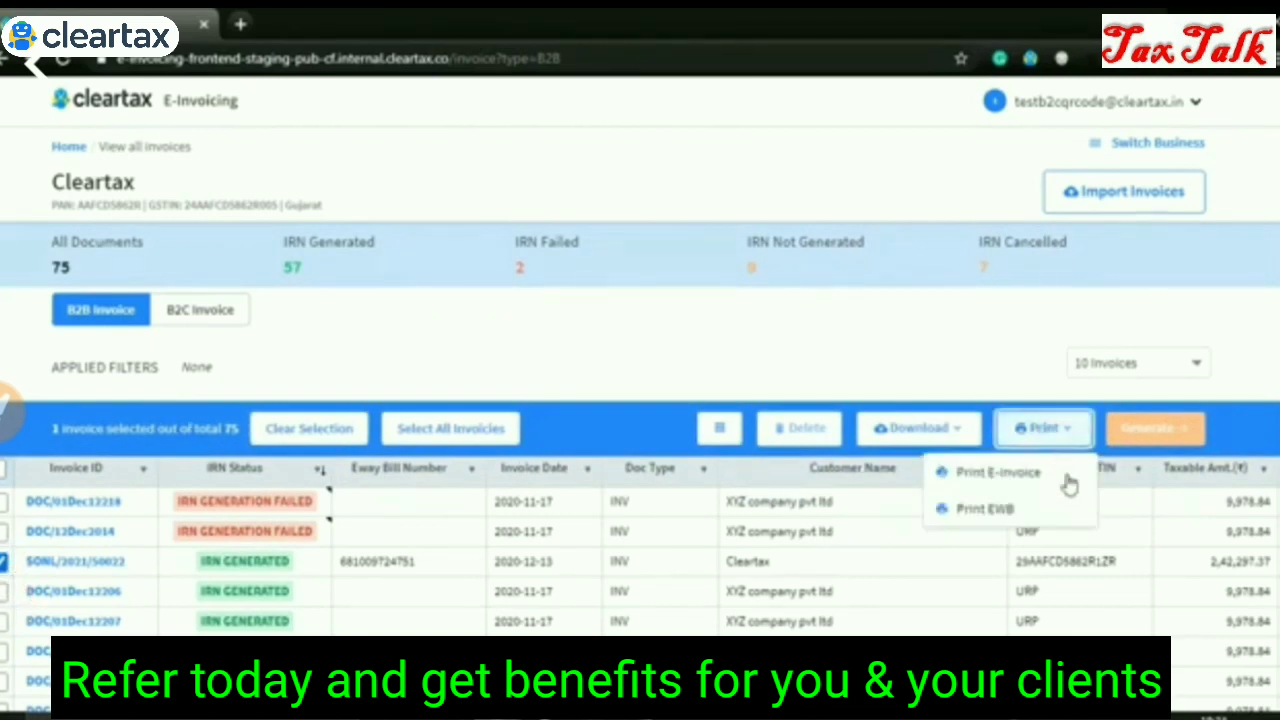
pyautogui.click(1069, 484)
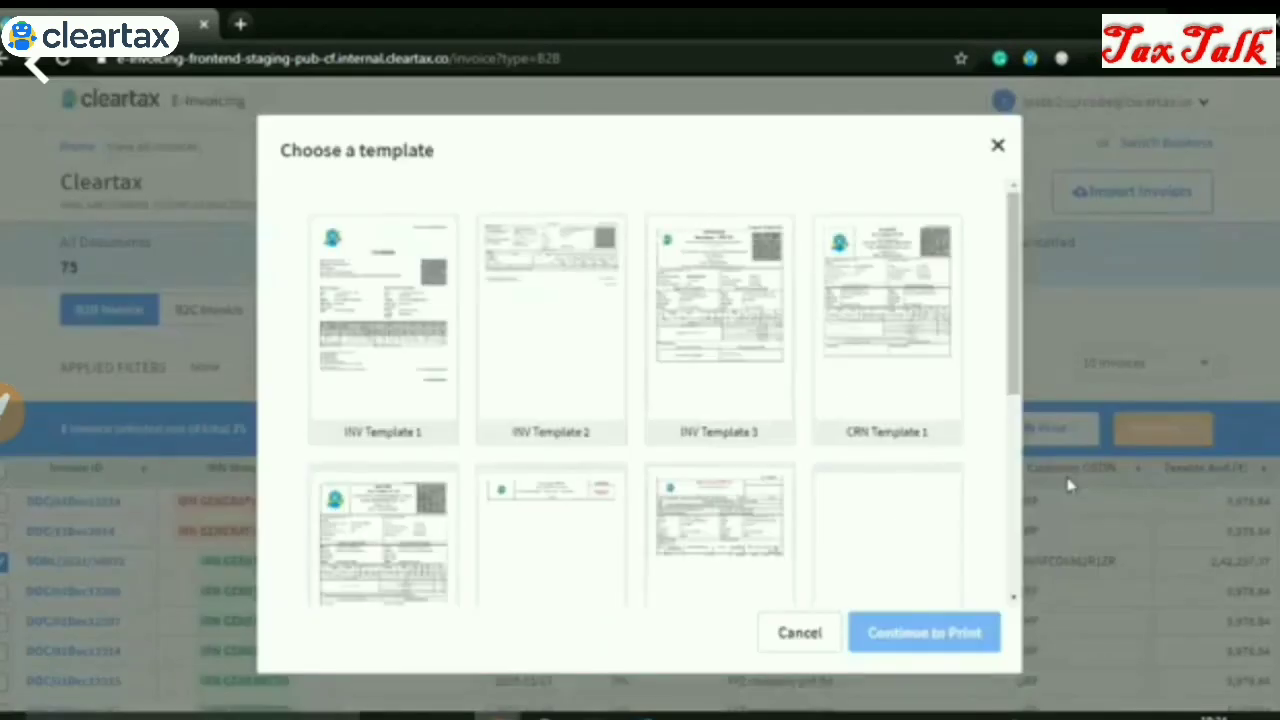
pyautogui.scroll(-3, 945, 497)
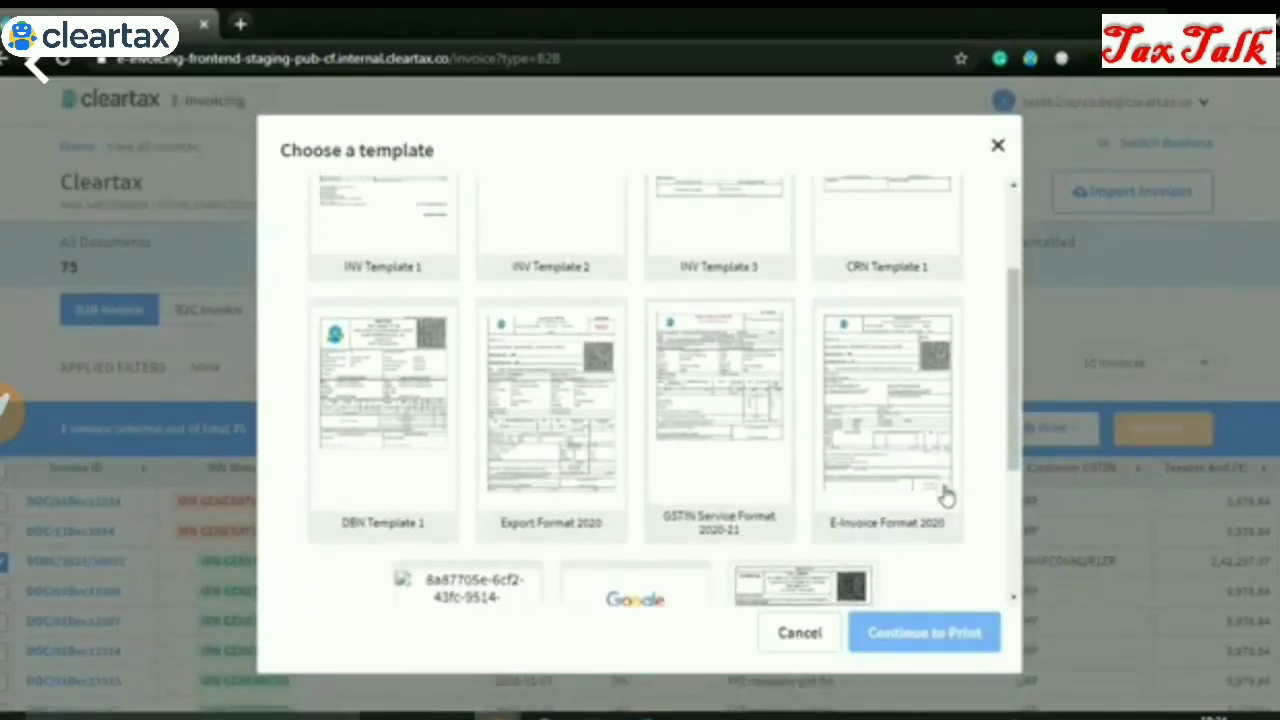
pyautogui.scroll(3, 945, 497)
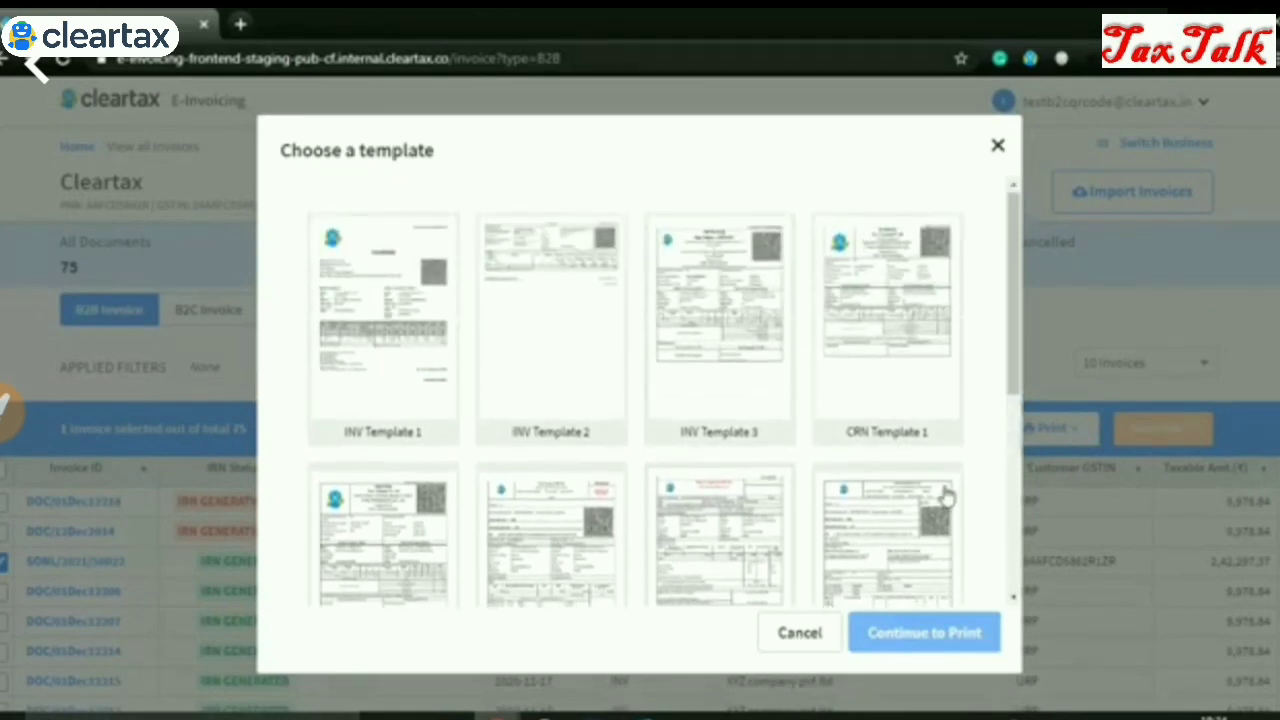
pyautogui.click(915, 390)
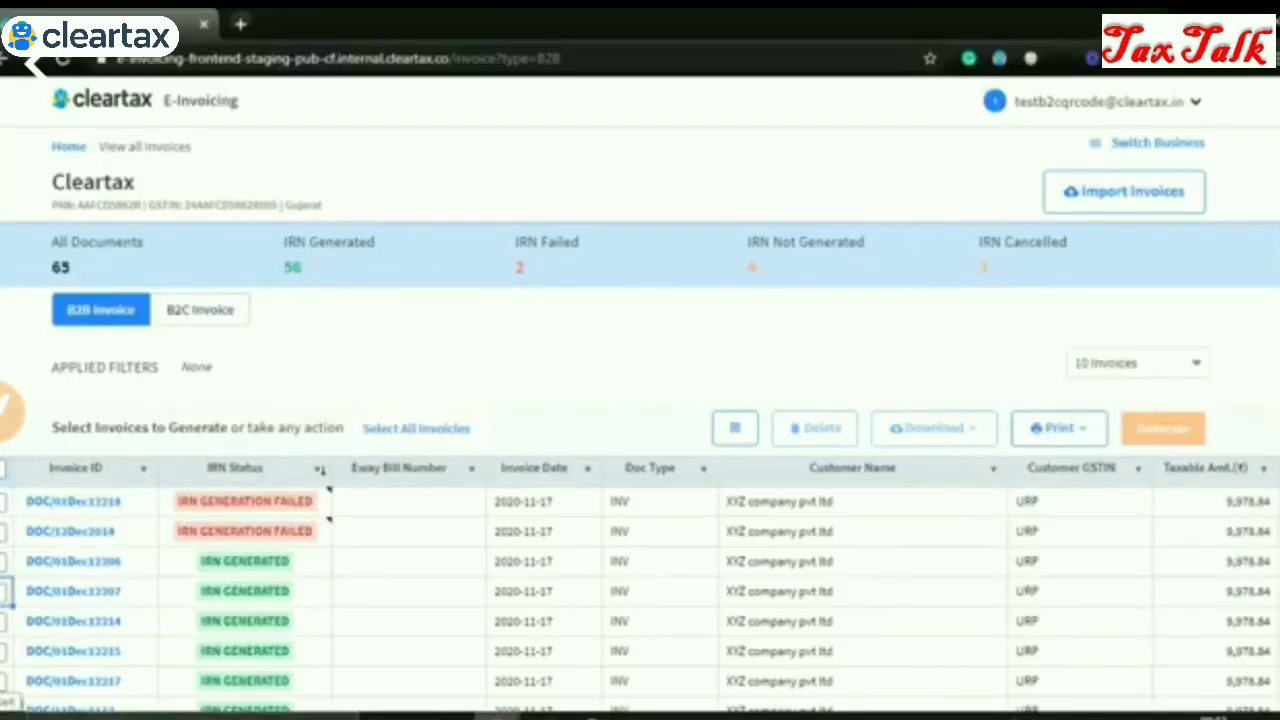
# Select invoices DOC/01Dec12206 and DOC/01Dec12207 and email them to the recipient's address with message 'Hi'
pyautogui.click(5, 562)
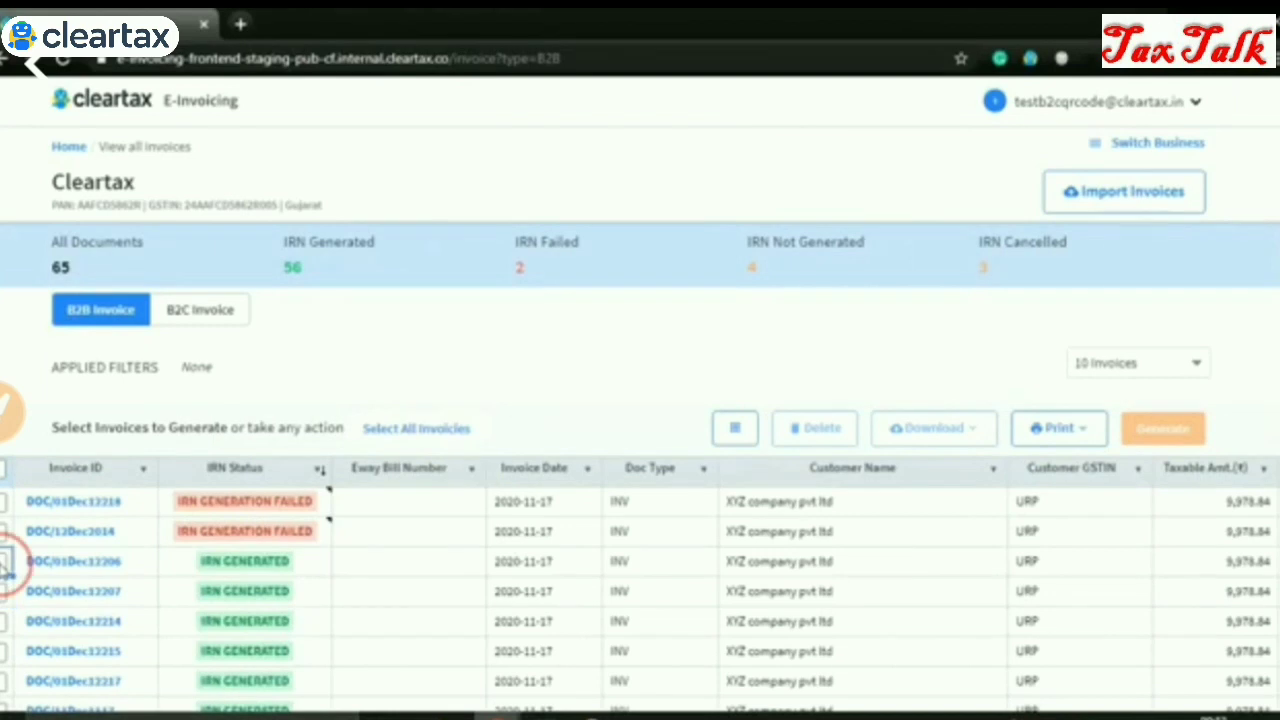
pyautogui.click(5, 592)
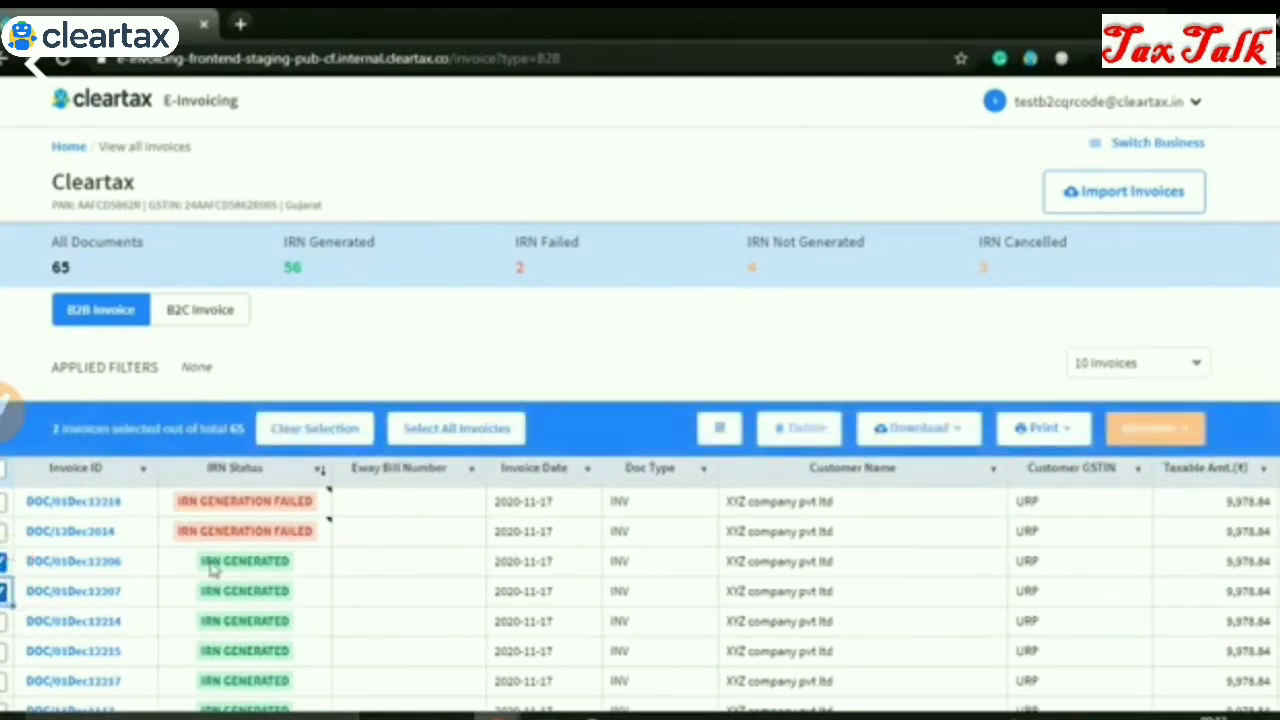
pyautogui.click(719, 428)
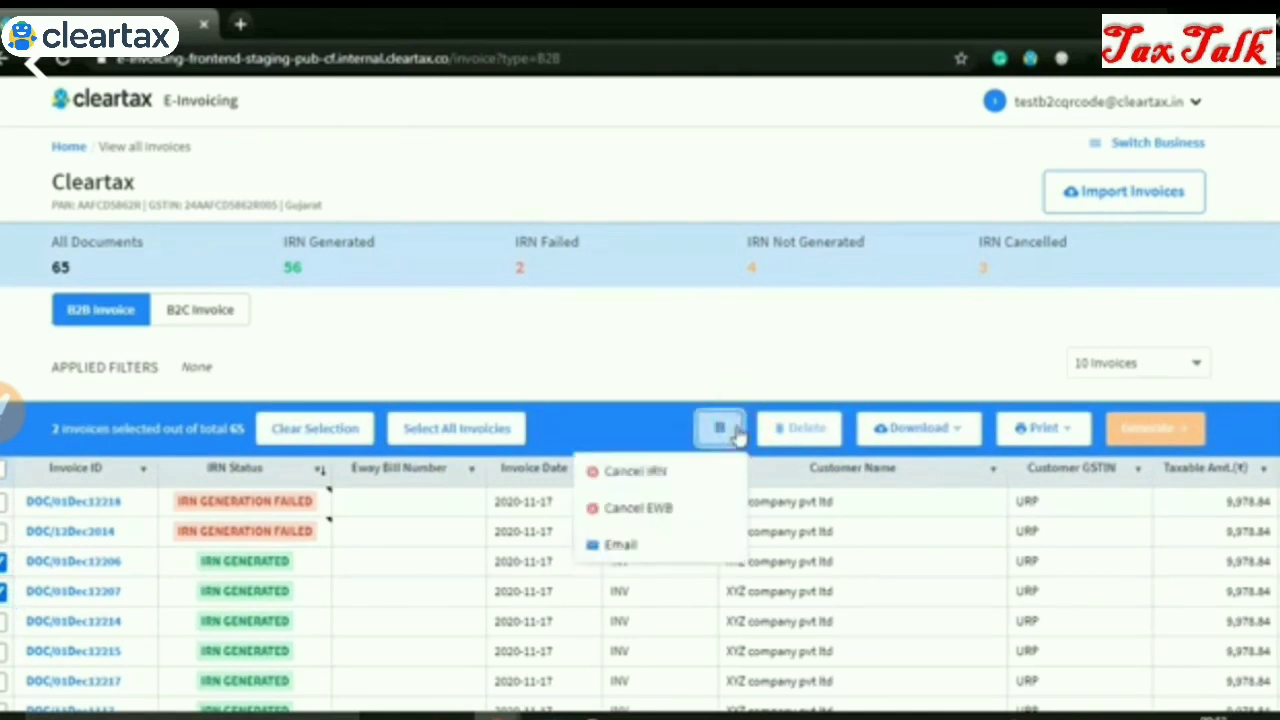
pyautogui.click(731, 545)
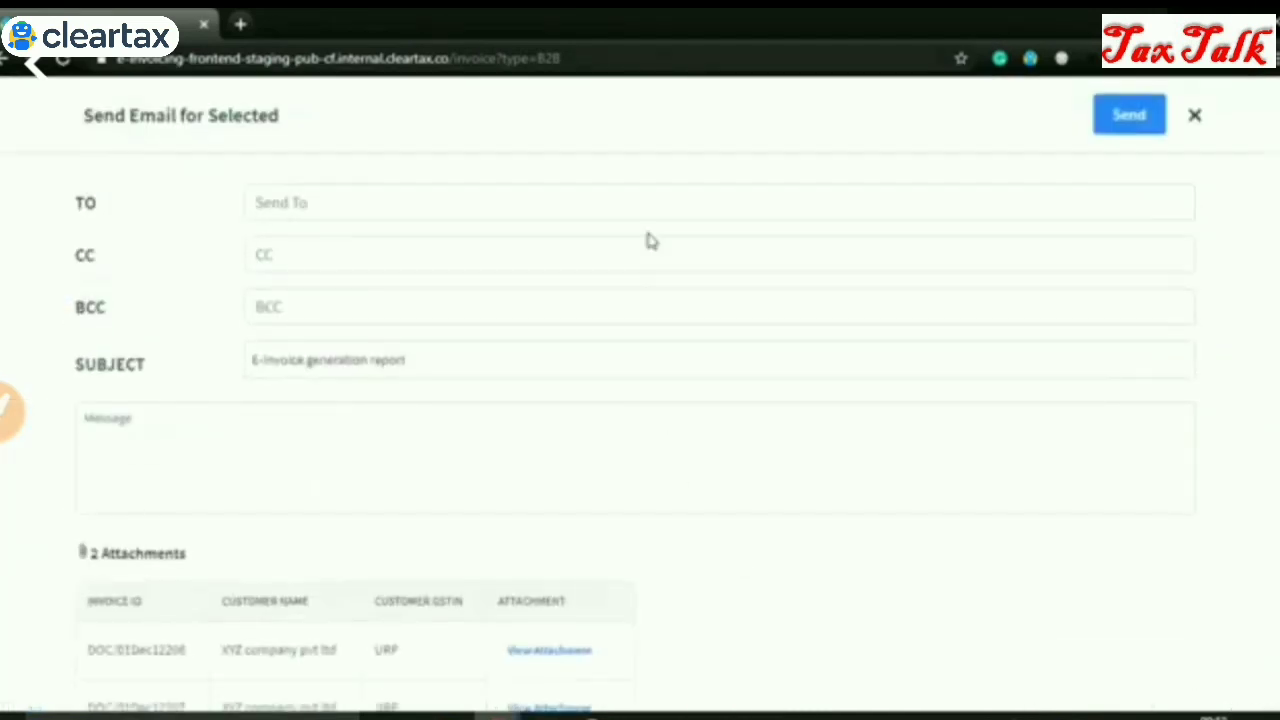
pyautogui.click(611, 194)
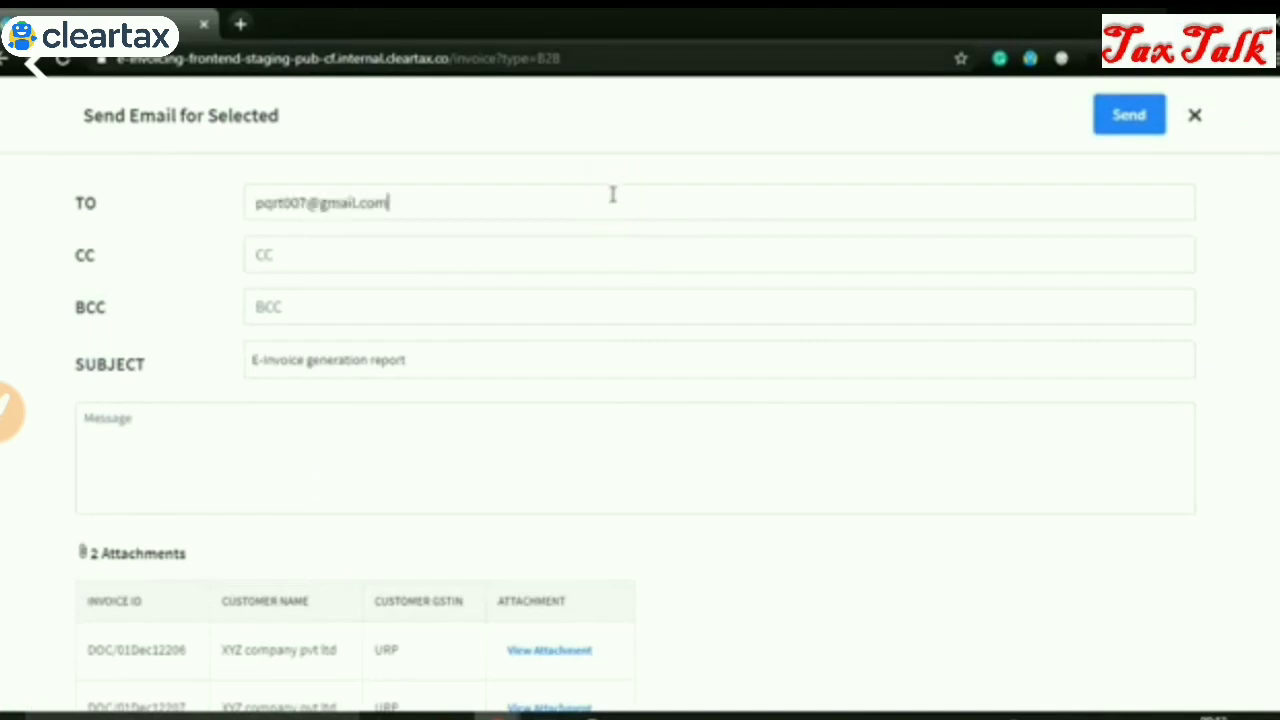
pyautogui.click(406, 414)
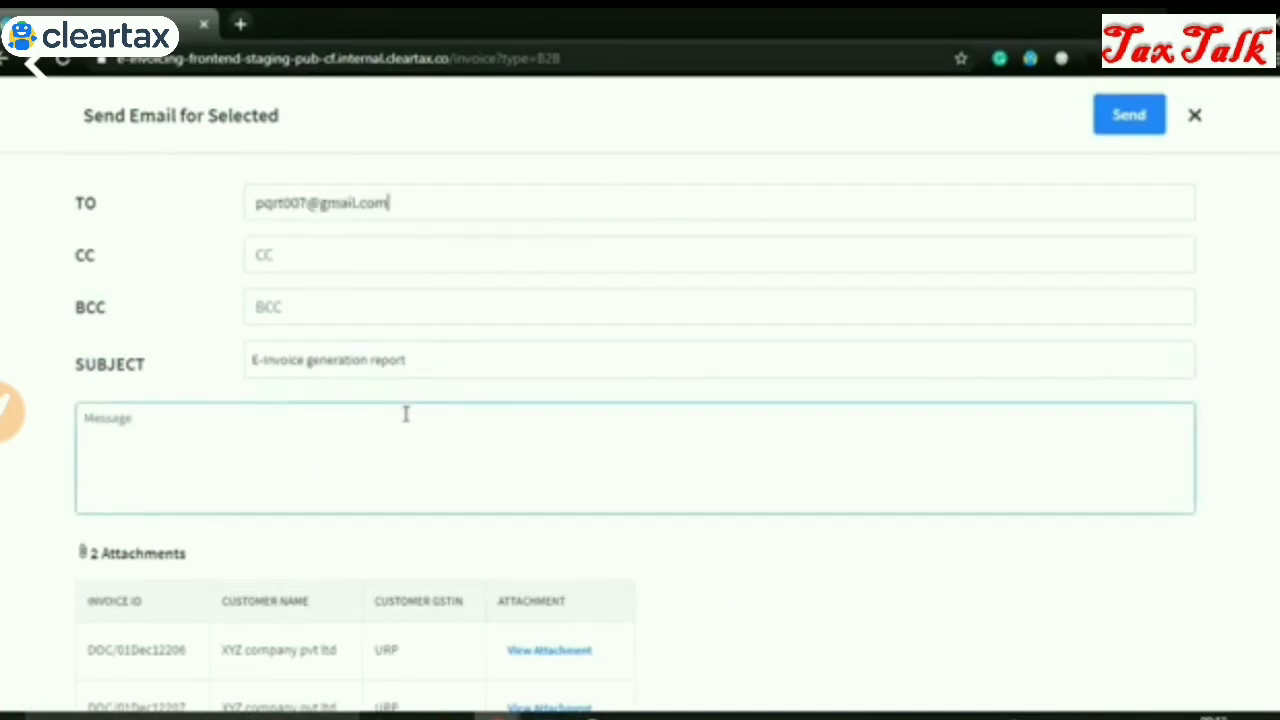
pyautogui.write('Hi')
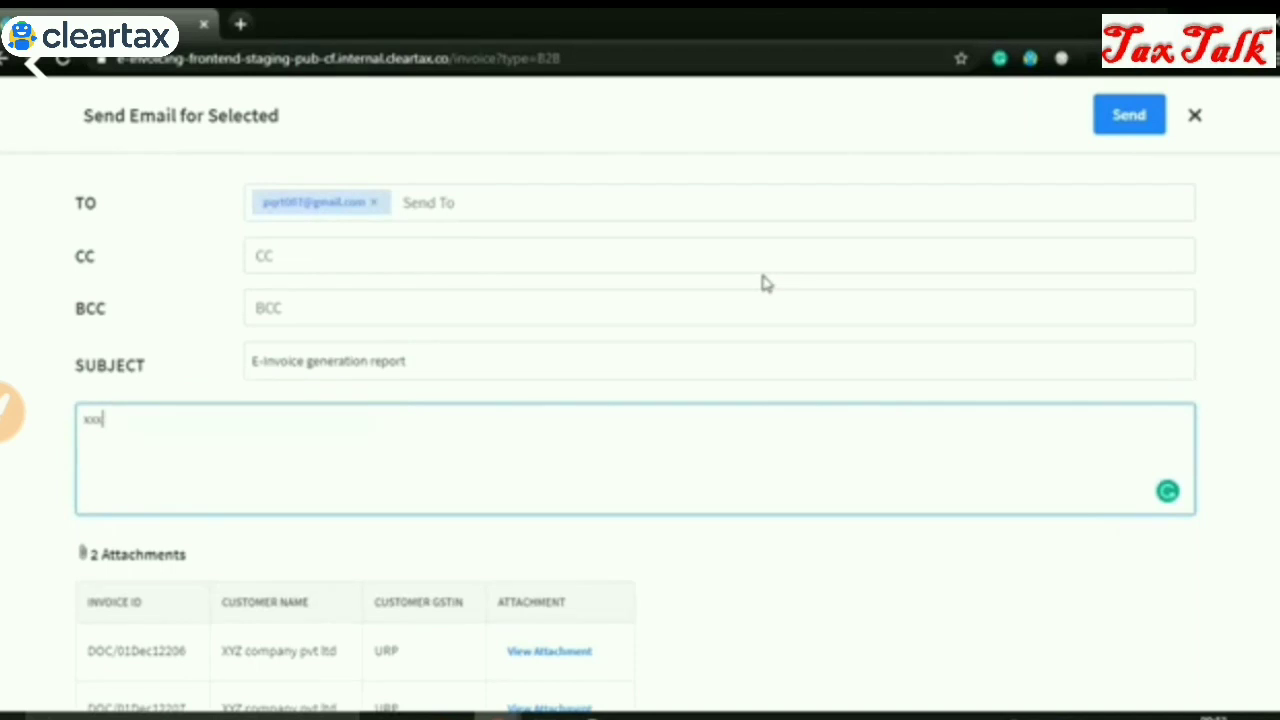
# Send the email with the invoices attached in CRN Template 1 format
pyautogui.click(1160, 125)
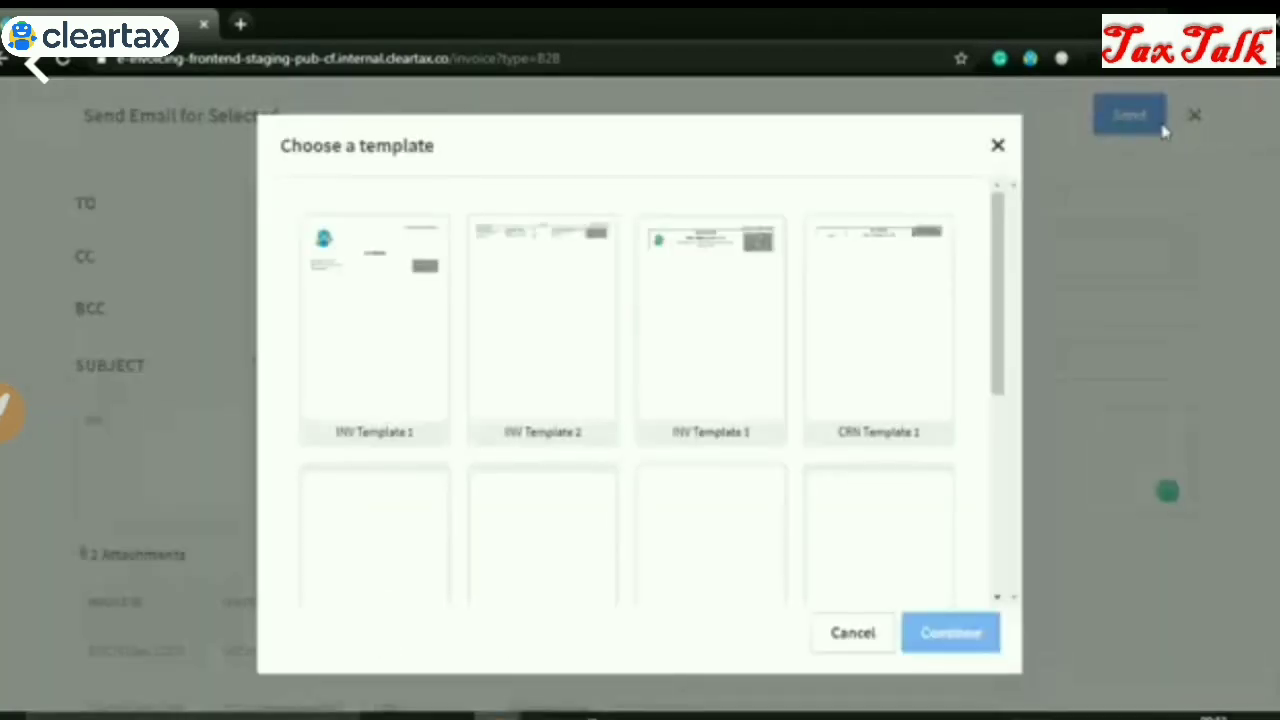
pyautogui.click(870, 340)
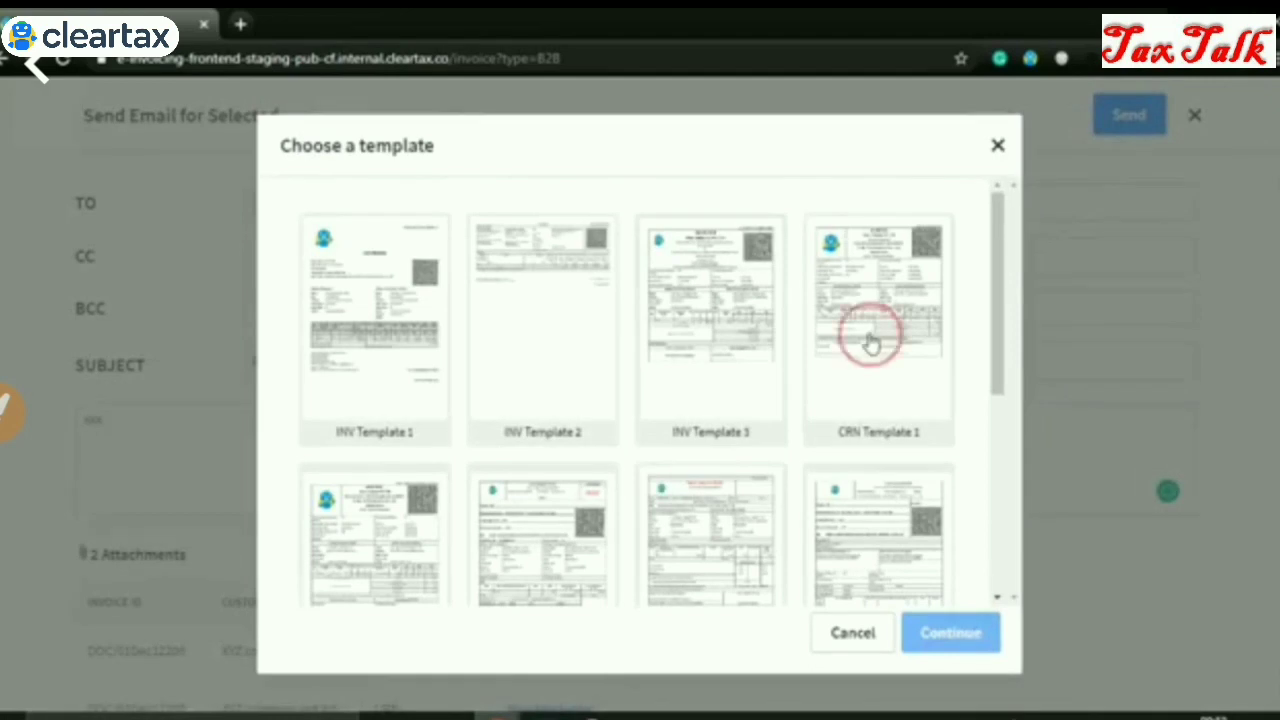
pyautogui.click(965, 631)
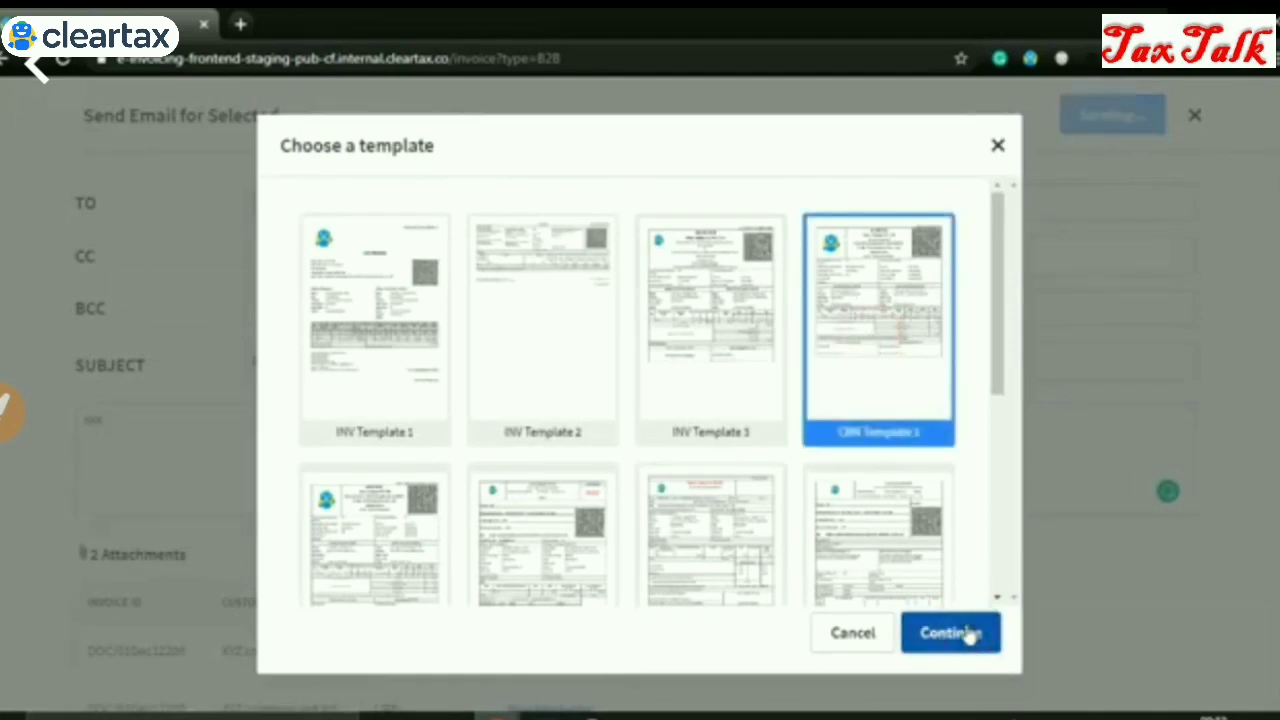